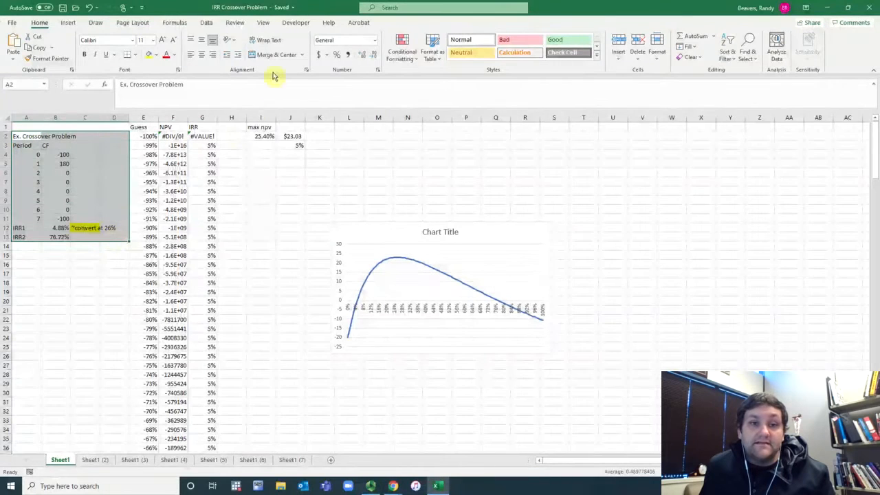
# Zoom to the selected crossover problem table on Sheet1 and review its cash flows for periods 0 to 7
pyautogui.click(263, 22)
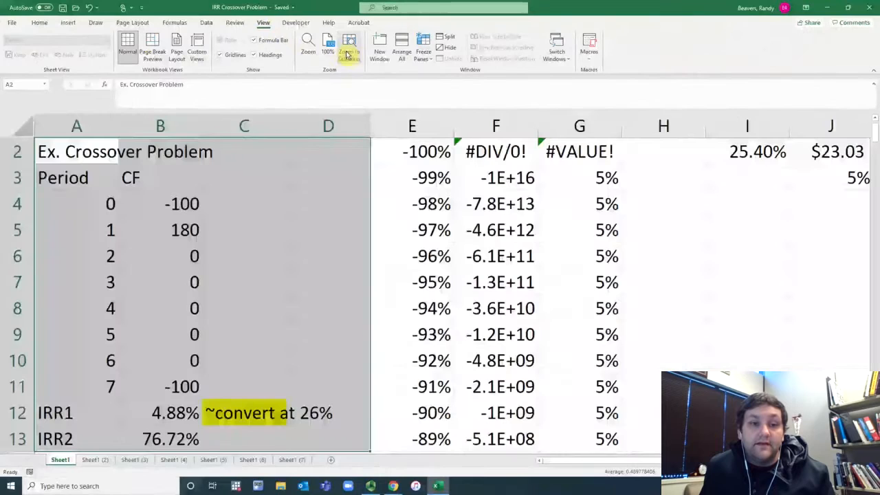
pyautogui.click(347, 54)
pyautogui.click(170, 204)
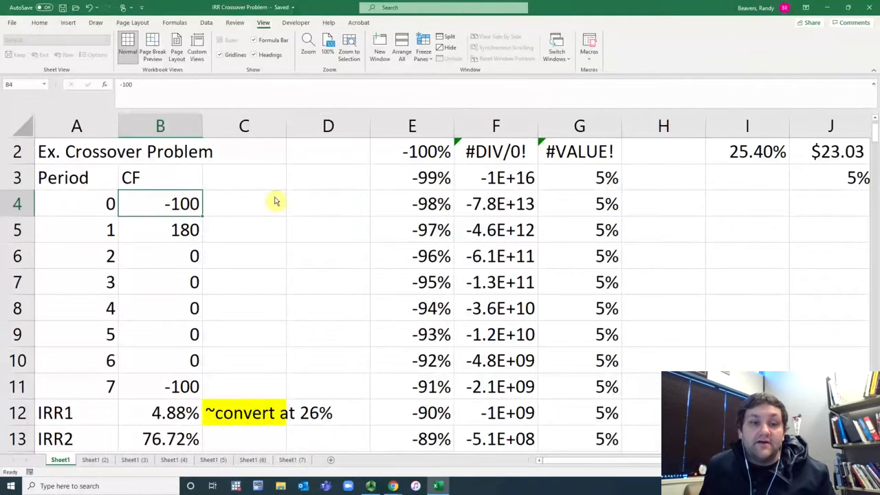
pyautogui.click(173, 232)
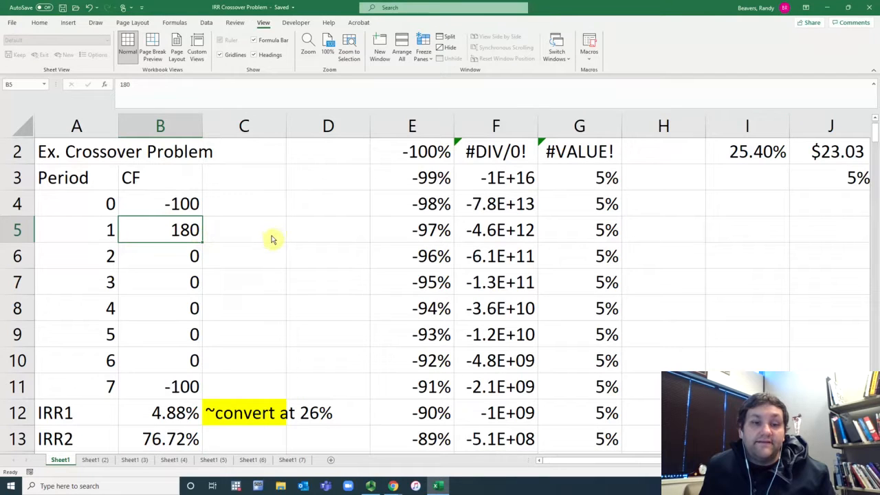
pyautogui.click(182, 385)
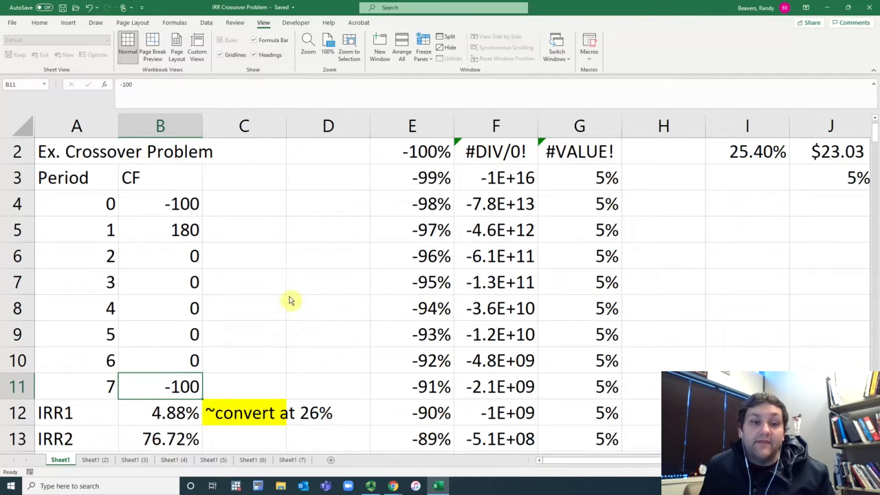
pyautogui.moveTo(174, 386); pyautogui.dragTo(174, 219)
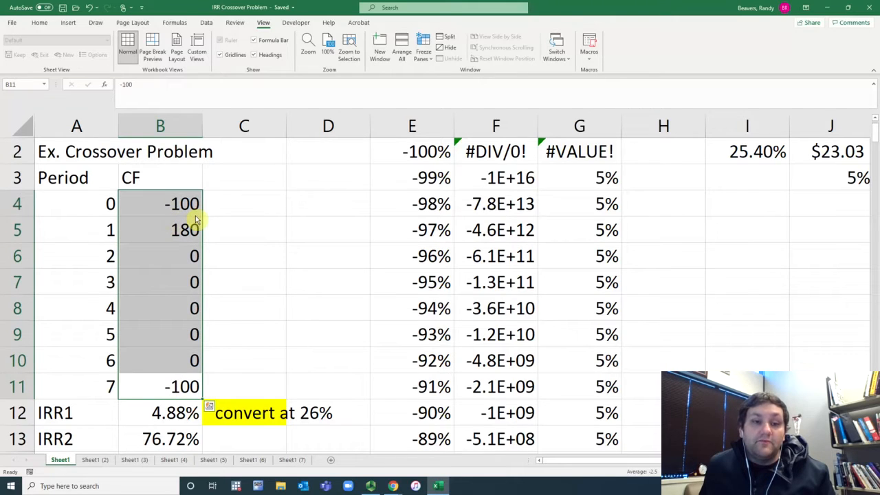
pyautogui.click(229, 229)
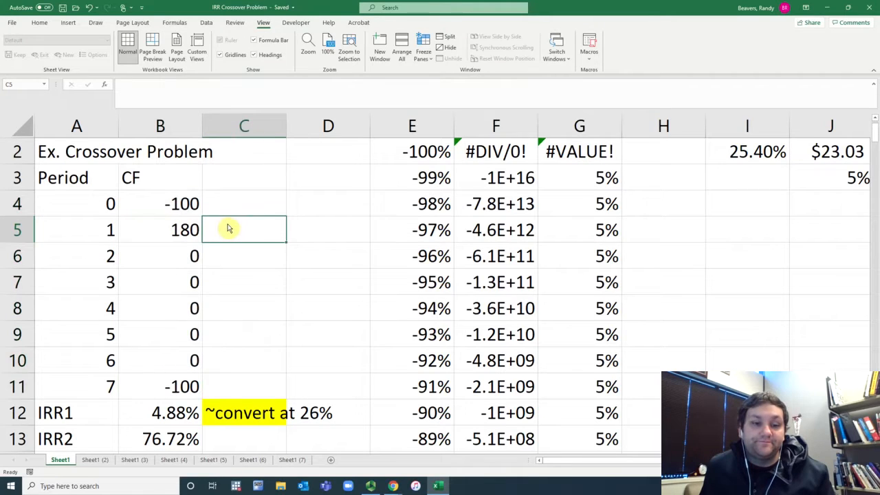
# Inspect the IRR1 and IRR2 formulas in B12 and B13, including the cash flow range and the guess arguments
pyautogui.doubleClick(177, 415)
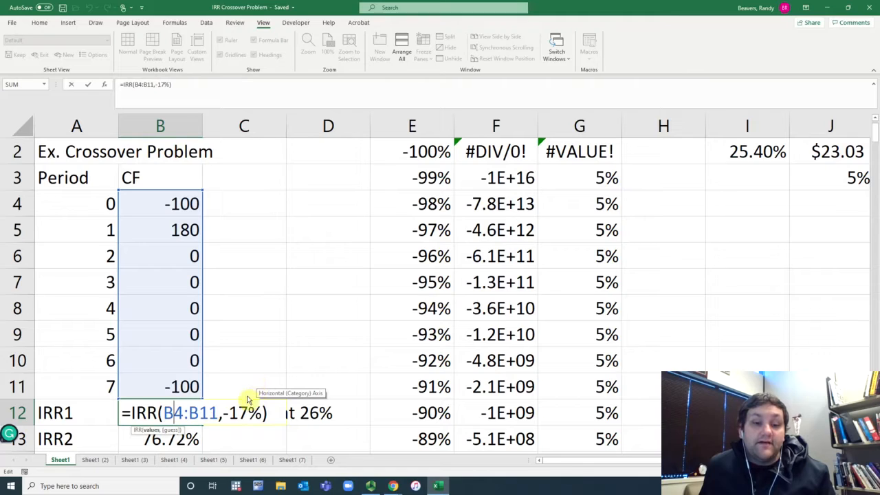
pyautogui.moveTo(225, 417); pyautogui.dragTo(262, 420)
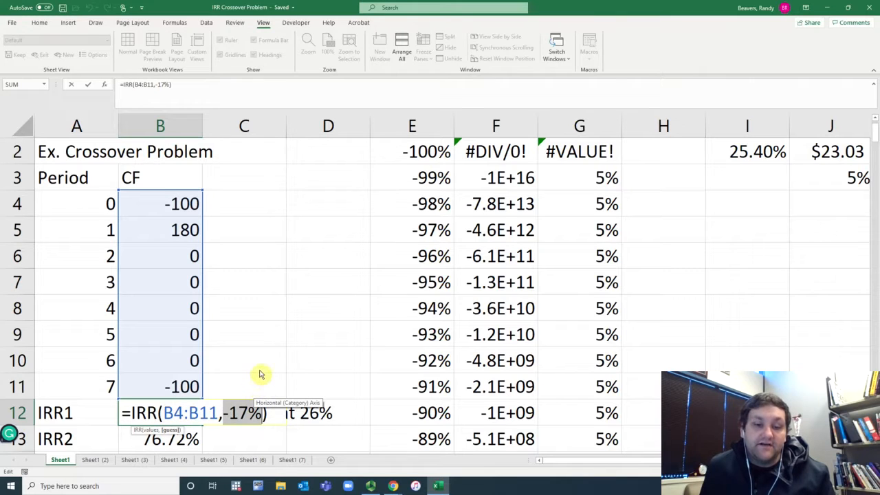
pyautogui.press('Return')
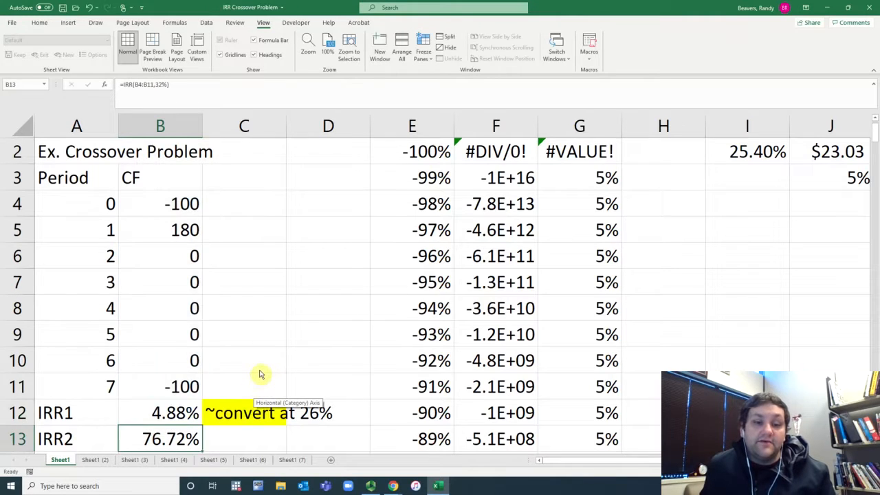
pyautogui.click(172, 412)
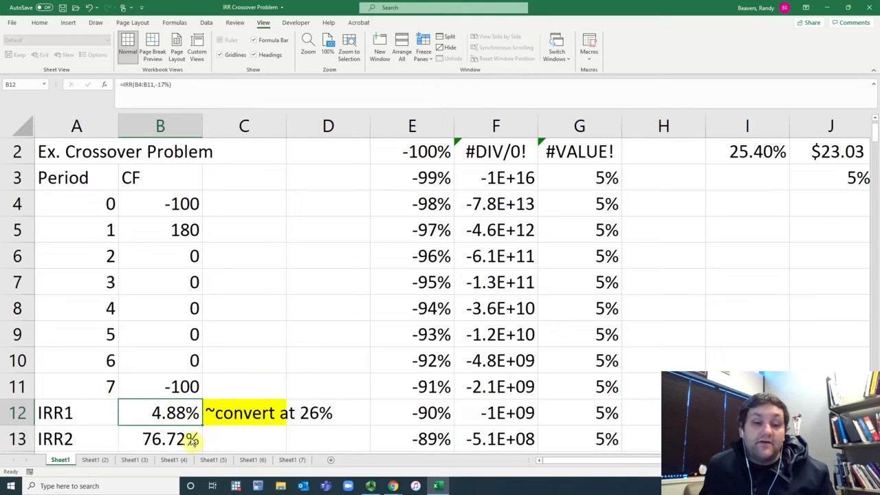
pyautogui.doubleClick(184, 440)
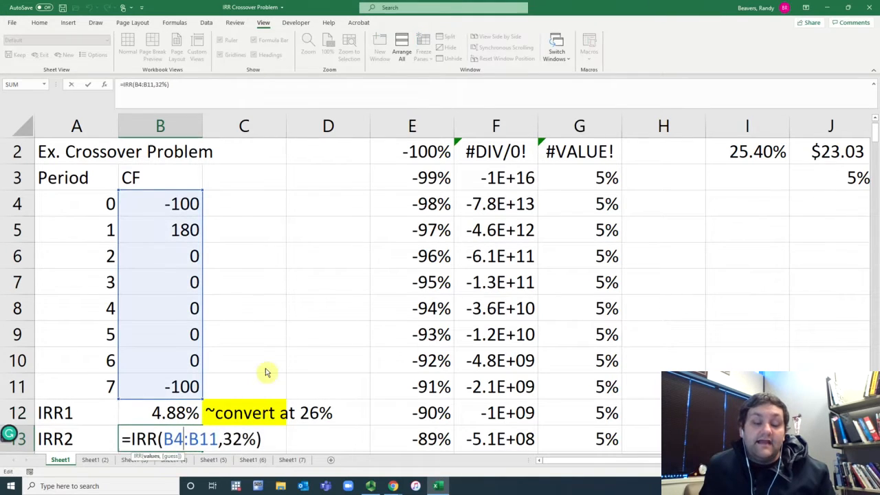
pyautogui.press('Return')
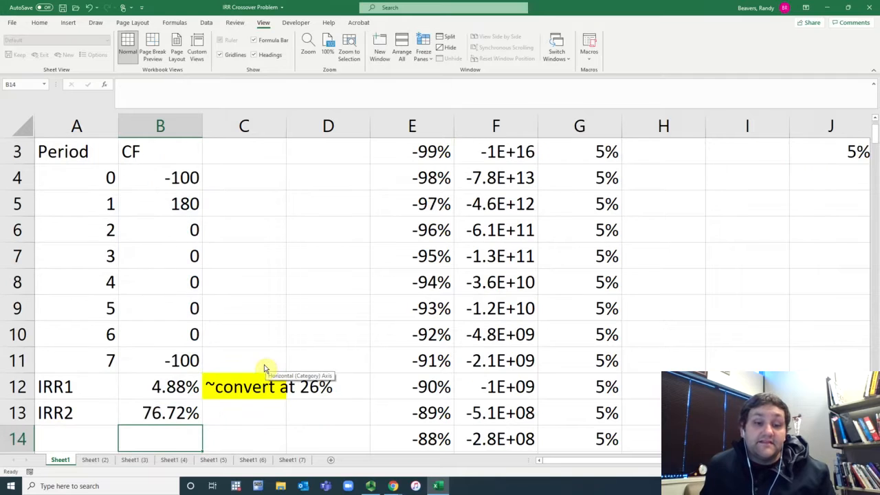
# Review the first rows of the Guess and NPV columns beside the cash flow table
pyautogui.scroll(1, 261, 359)
pyautogui.scroll(-1, 259, 356)
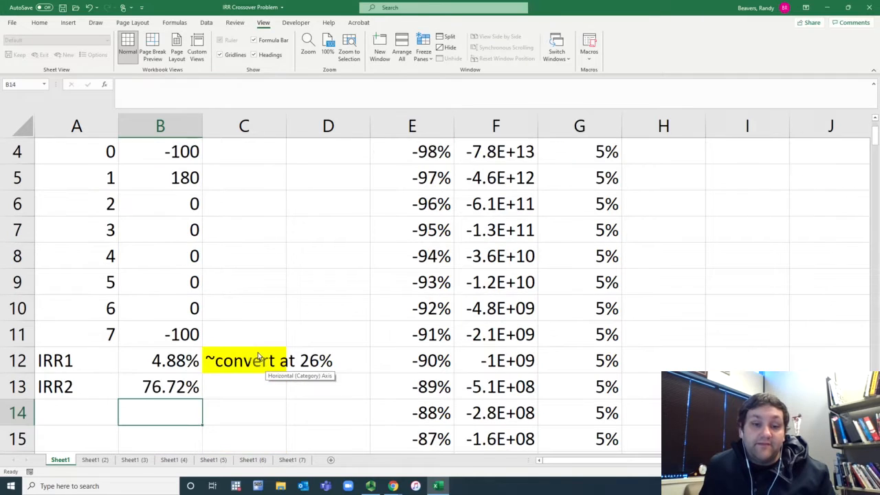
pyautogui.scroll(1, 215, 360)
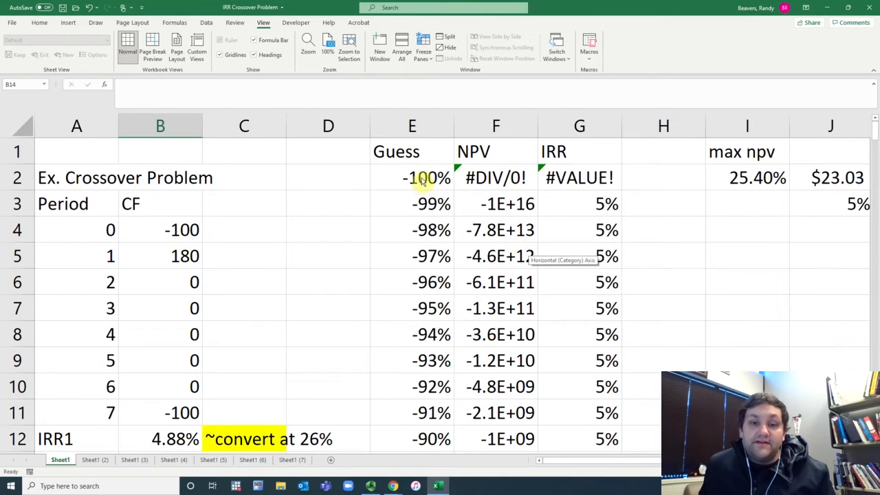
pyautogui.moveTo(416, 154); pyautogui.dragTo(478, 234)
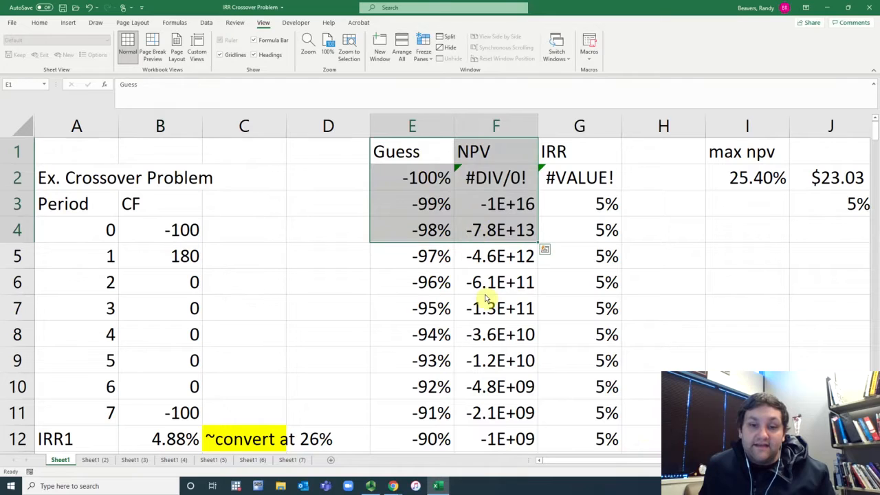
pyautogui.click(485, 295)
# Zoom to the NPV chart and examine where its curve crosses zero
pyautogui.moveTo(633, 461); pyautogui.dragTo(643, 459)
pyautogui.click(485, 434)
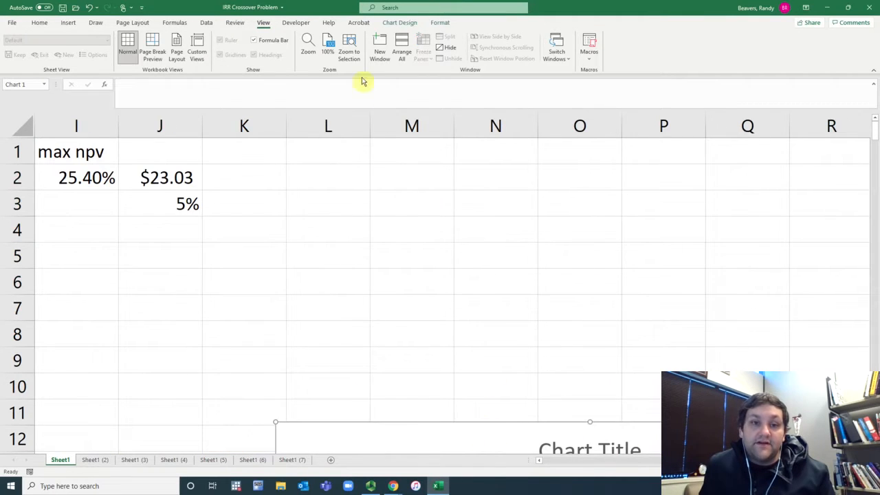
pyautogui.click(348, 47)
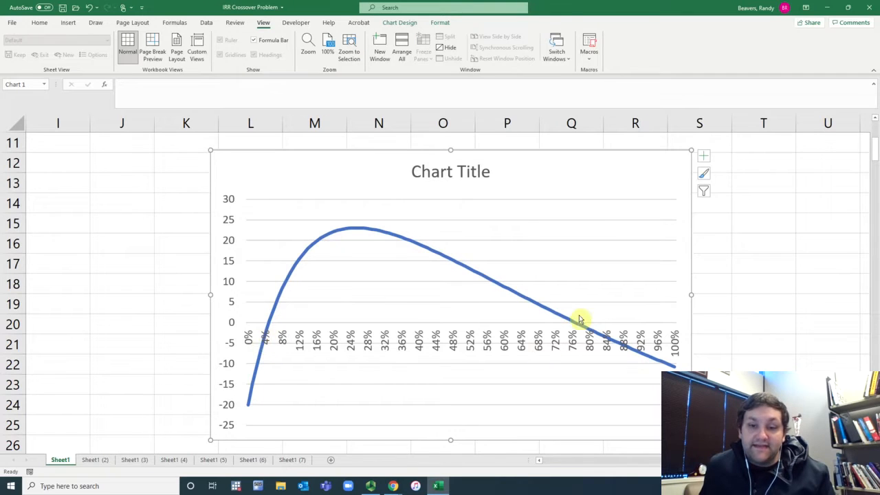
pyautogui.moveTo(715, 461); pyautogui.dragTo(522, 466)
pyautogui.moveTo(673, 460); pyautogui.dragTo(784, 460)
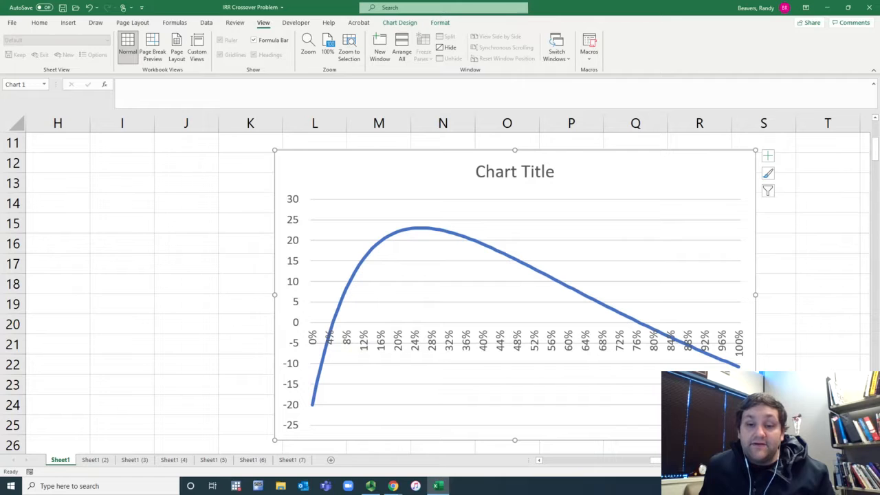
# Return to the IRR results below the cash flows and look through the NPV values for the negative guess rates
pyautogui.moveTo(656, 459); pyautogui.dragTo(555, 459)
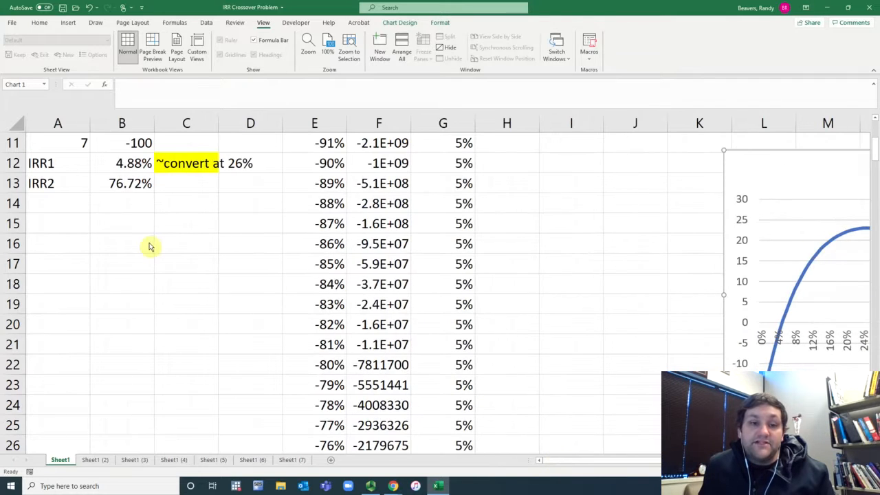
pyautogui.scroll(4, 169, 246)
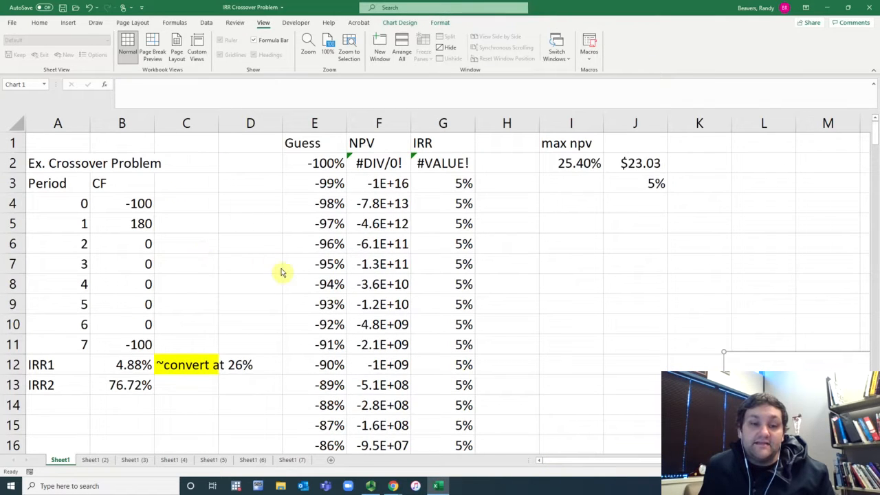
pyautogui.moveTo(129, 379)
pyautogui.mouseDown()
pyautogui.moveTo(117, 363)
pyautogui.moveTo(65, 363)
pyautogui.moveTo(121, 363)
pyautogui.mouseUp()
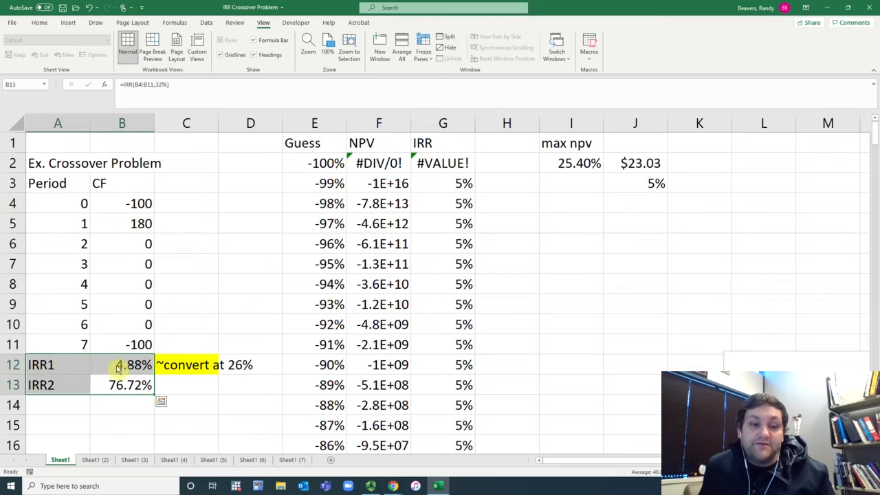
pyautogui.click(137, 368)
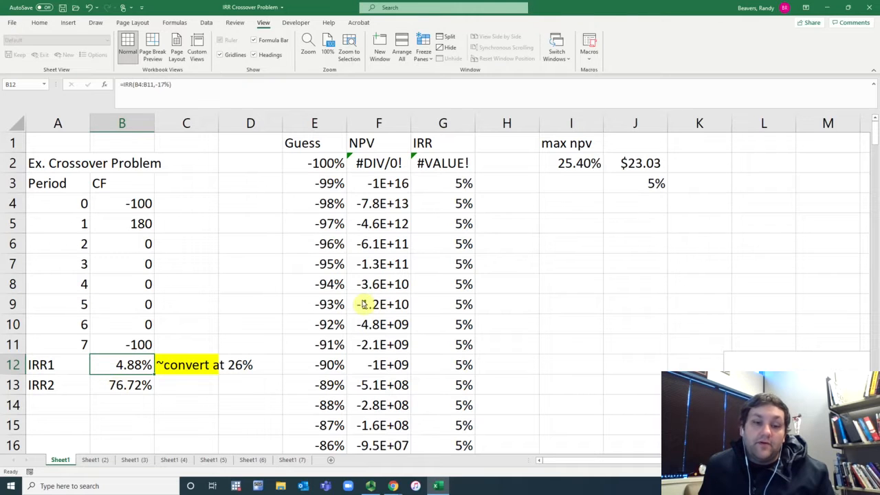
pyautogui.scroll(-5, 363, 269)
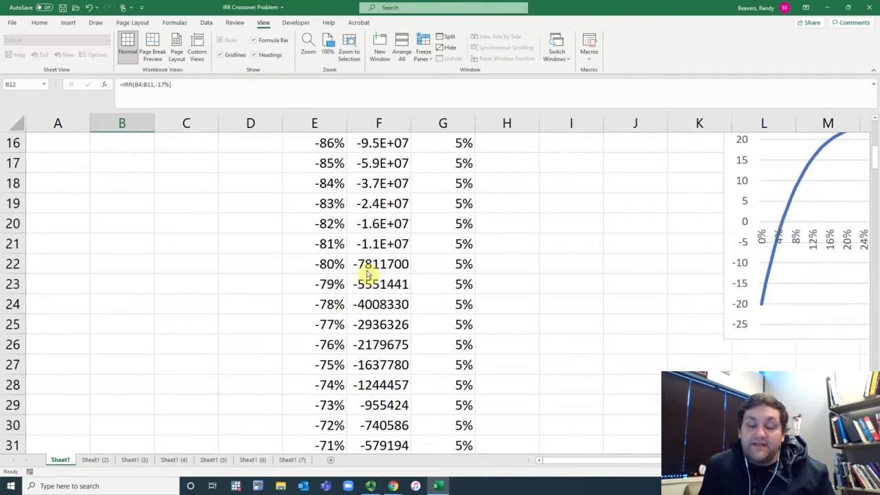
pyautogui.scroll(-13, 366, 273)
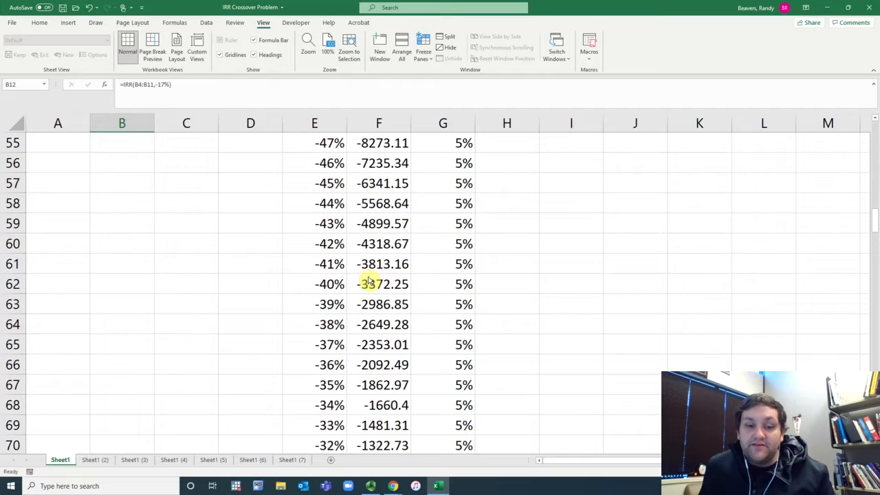
pyautogui.scroll(18, 368, 282)
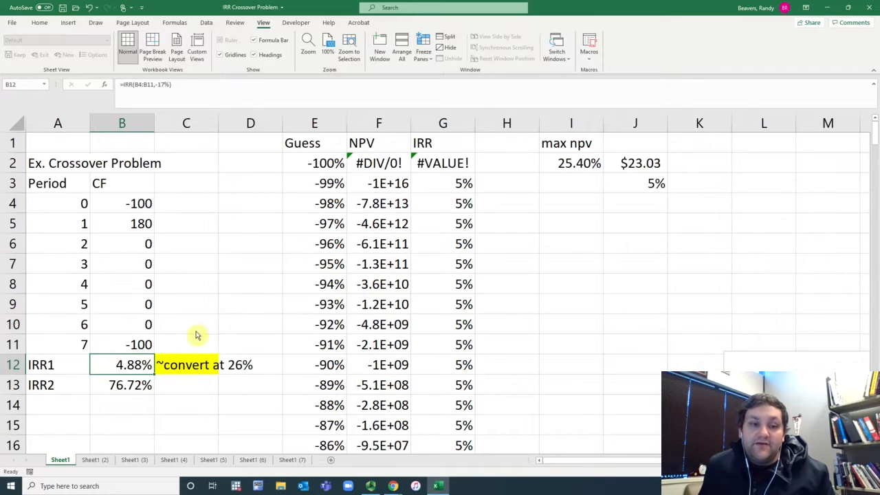
# Compare the IRR1 and IRR2 results in rows 12 and 13
pyautogui.moveTo(69, 370); pyautogui.dragTo(31, 385)
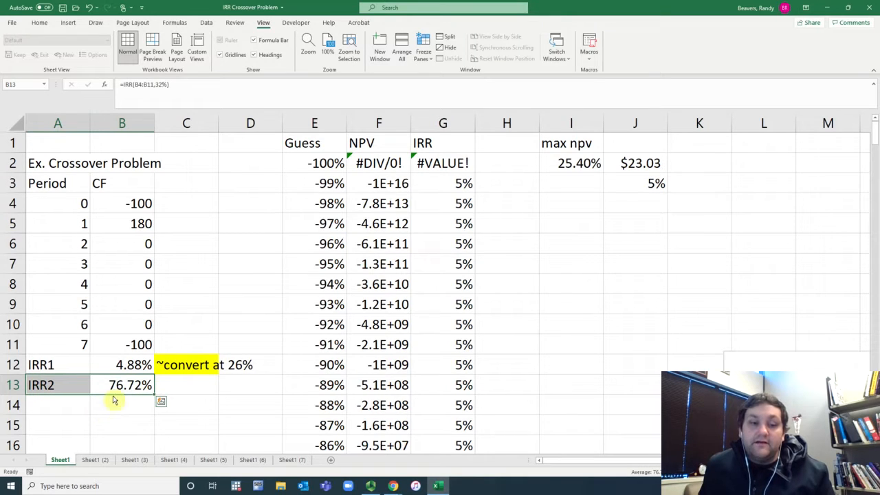
pyautogui.moveTo(125, 369); pyautogui.dragTo(55, 376)
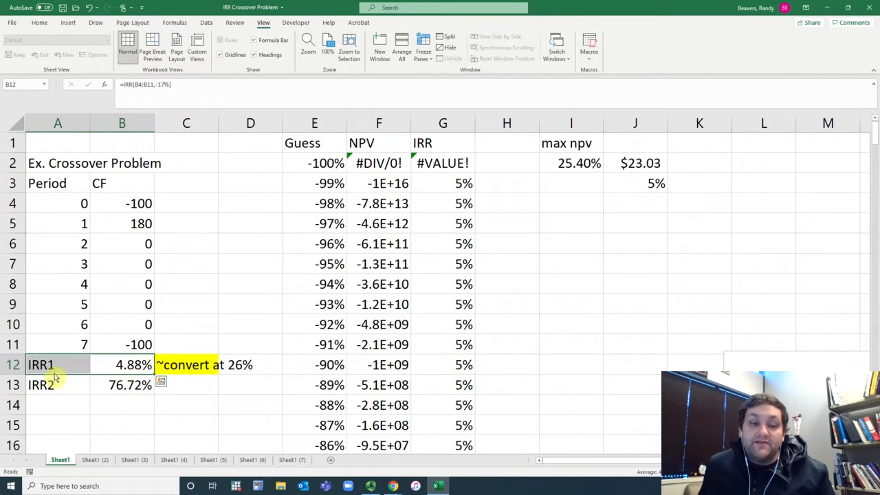
pyautogui.click(114, 387)
pyautogui.moveTo(115, 386); pyautogui.dragTo(59, 369)
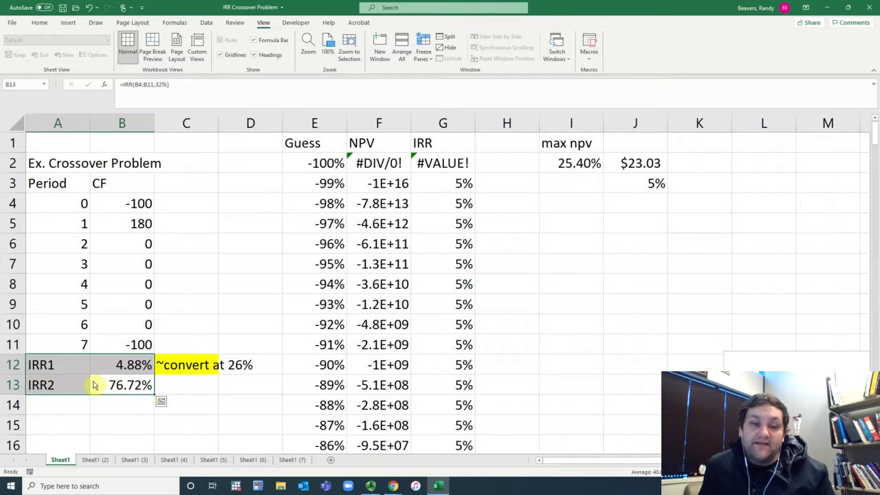
pyautogui.moveTo(113, 366); pyautogui.dragTo(65, 388)
pyautogui.click(131, 372)
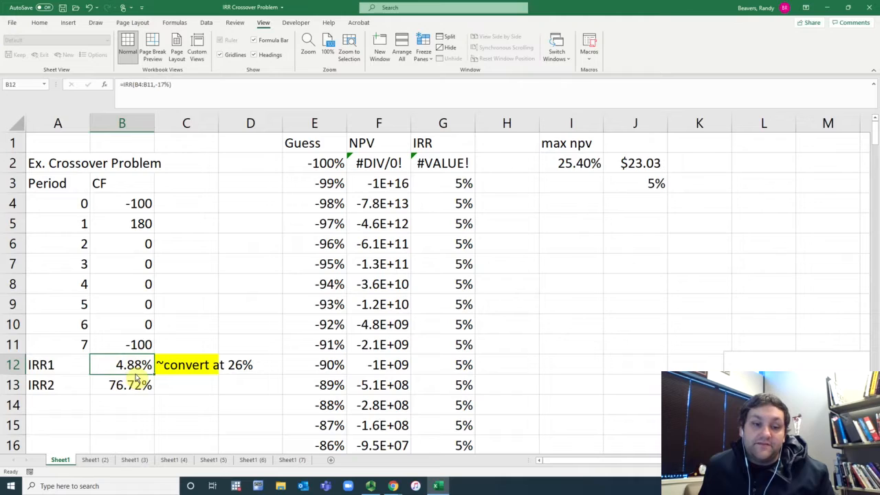
pyautogui.moveTo(125, 369); pyautogui.dragTo(69, 365)
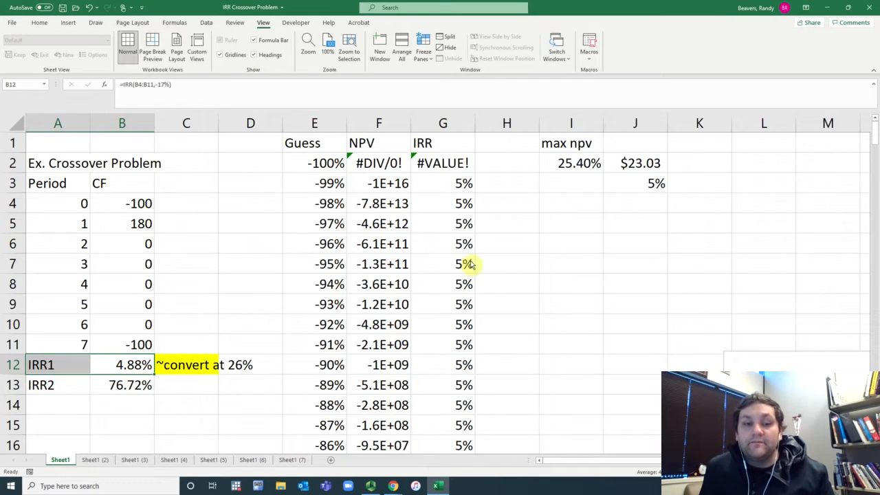
pyautogui.click(130, 385)
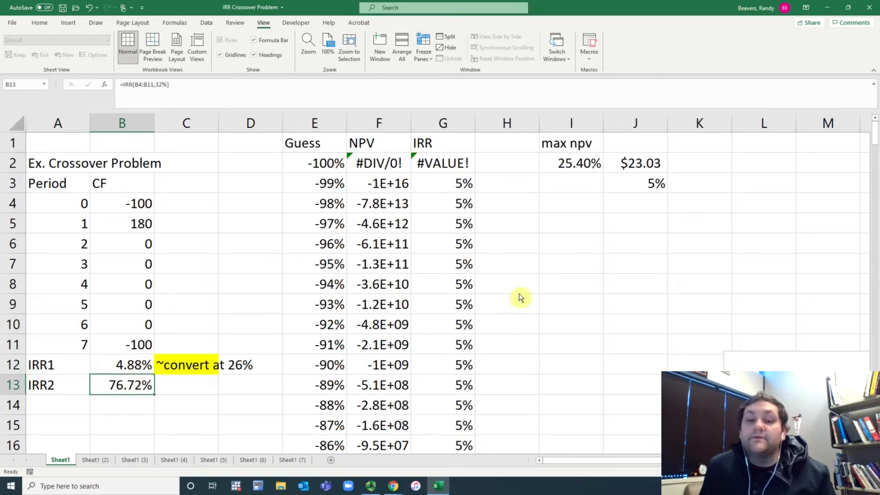
# Open Sheet1 (2) and zoom to its period, cash flow and IRR table in A3:C13
pyautogui.scroll(-1, 519, 297)
pyautogui.scroll(-13, 522, 295)
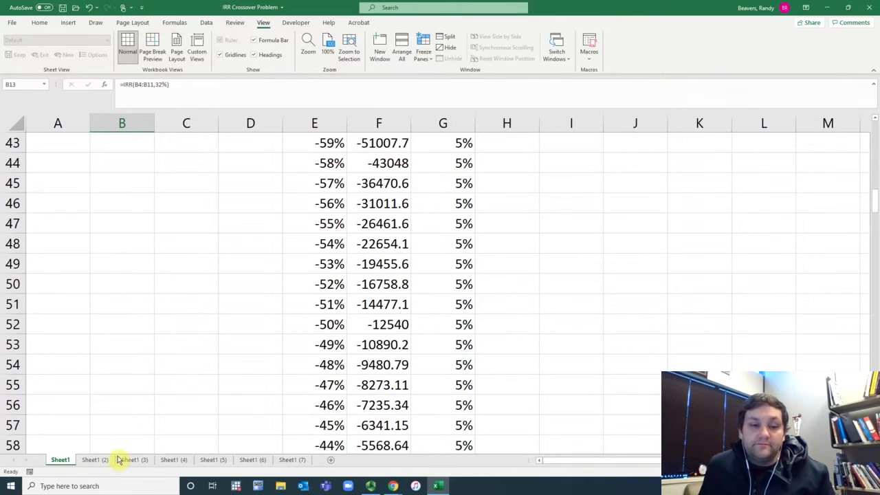
pyautogui.click(96, 460)
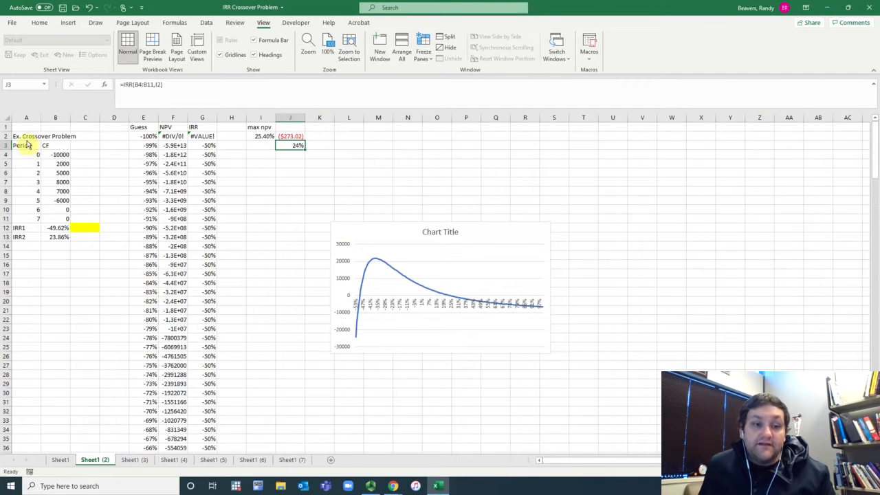
pyautogui.moveTo(28, 148); pyautogui.dragTo(88, 237)
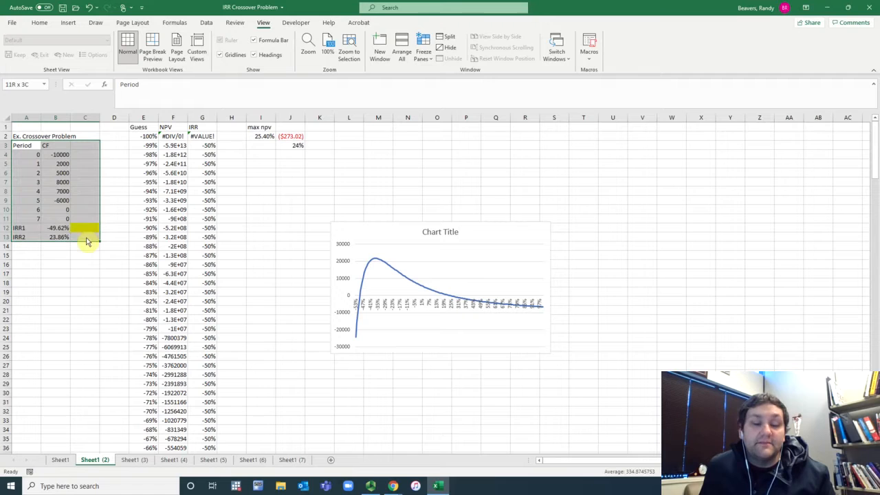
pyautogui.click(348, 48)
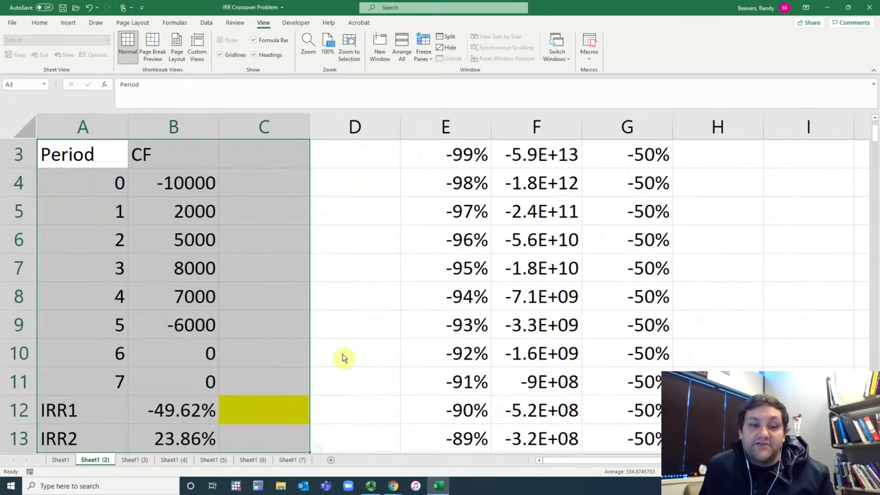
# Check the IRR1 formula in B12 and zoom to the NPV chart on Sheet1 (2)
pyautogui.click(157, 415)
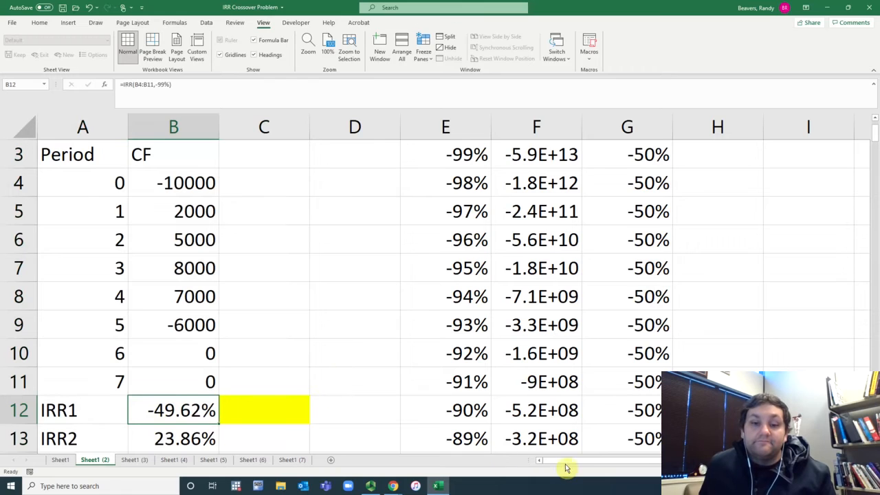
pyautogui.moveTo(568, 467); pyautogui.dragTo(659, 460)
pyautogui.click(322, 410)
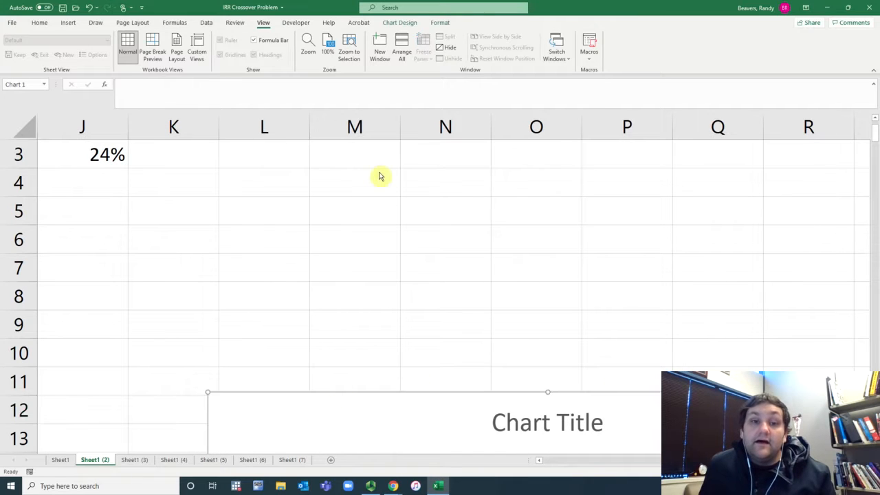
pyautogui.click(349, 54)
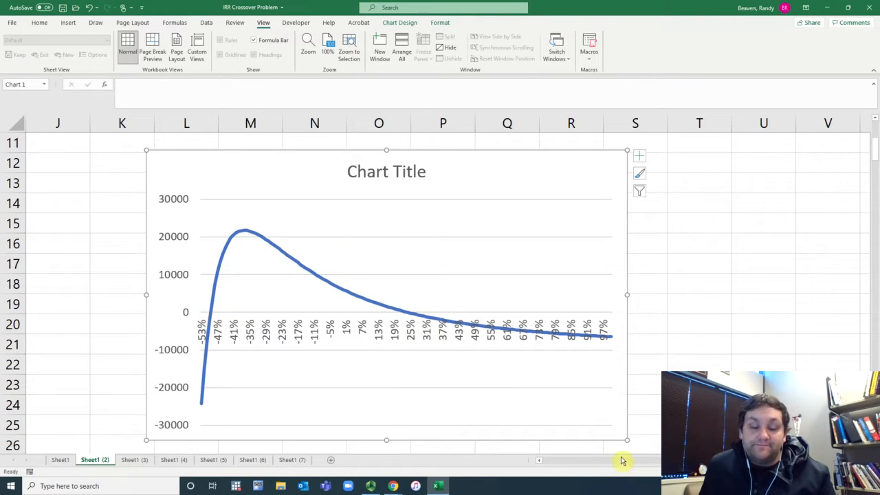
# Open Sheet1 (3) and zoom to its period, cash flow and IRR table in A3:C13
pyautogui.click(134, 459)
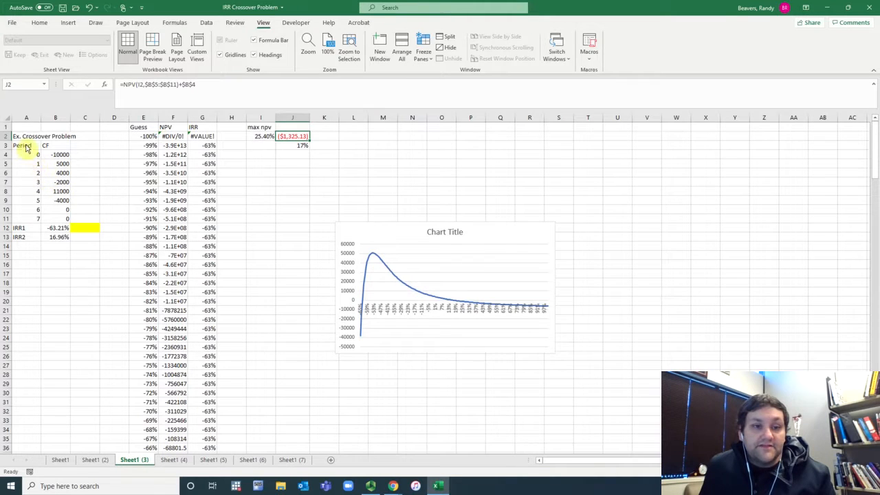
pyautogui.moveTo(25, 147); pyautogui.dragTo(86, 236)
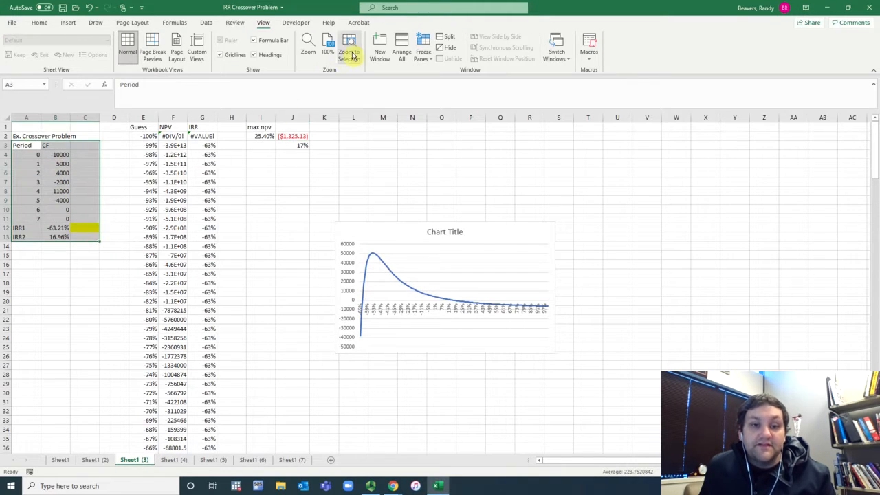
pyautogui.click(349, 54)
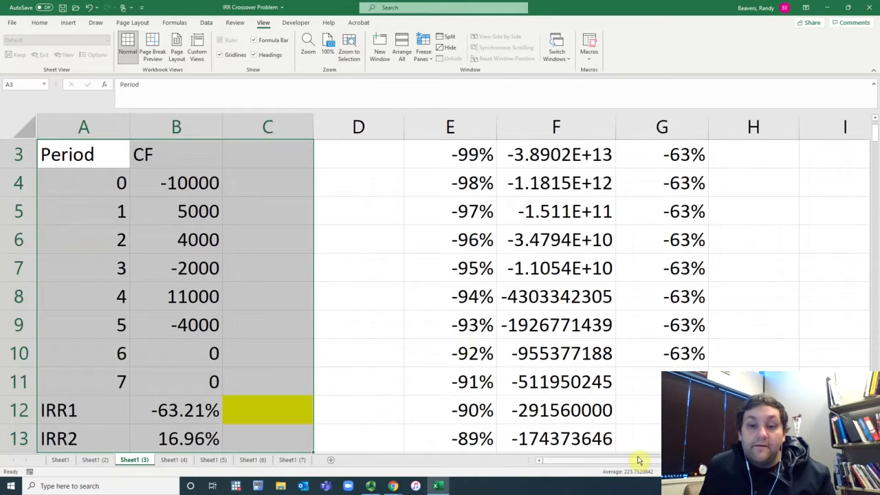
# Move the NPV chart up and closer to the data so its upper-left corner sits at the start of column I near row 4
pyautogui.hscroll(5, 639, 461)
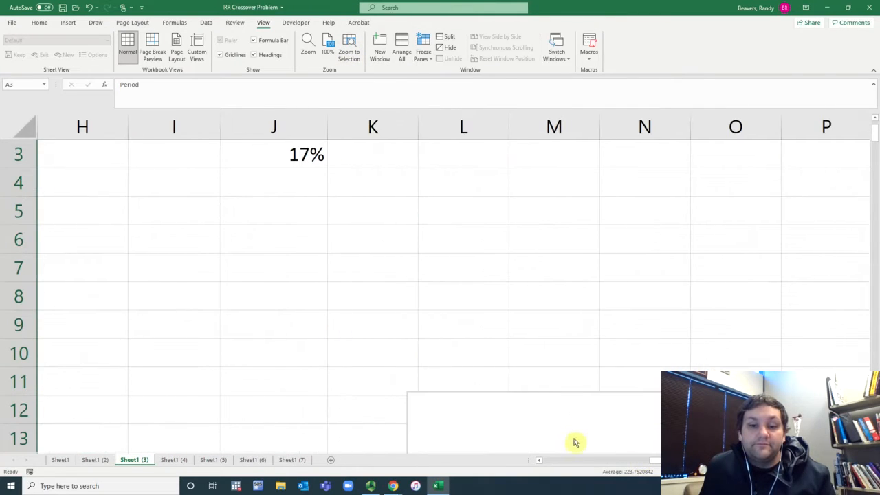
pyautogui.hscroll(-1, 658, 465)
pyautogui.moveTo(646, 395); pyautogui.dragTo(362, 196)
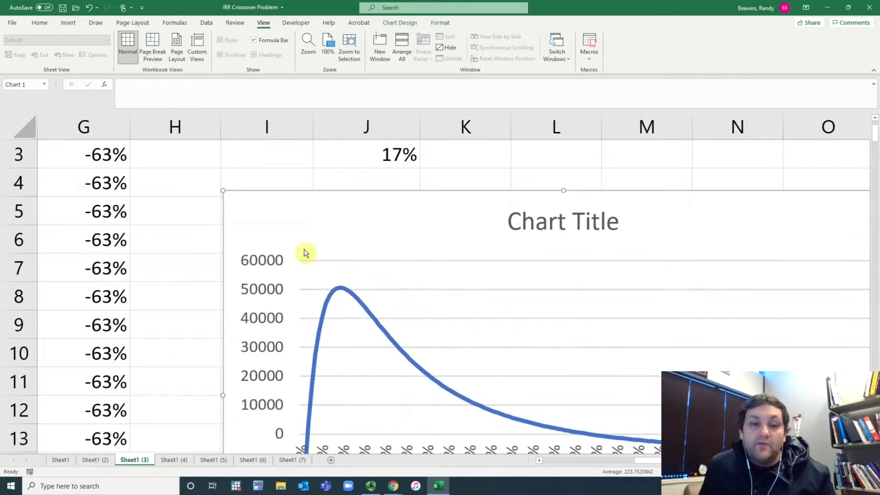
# Look through the NPV and IRR values for each guess rate, down to the highlighted rows 46 to 50
pyautogui.hscroll(-6, 619, 466)
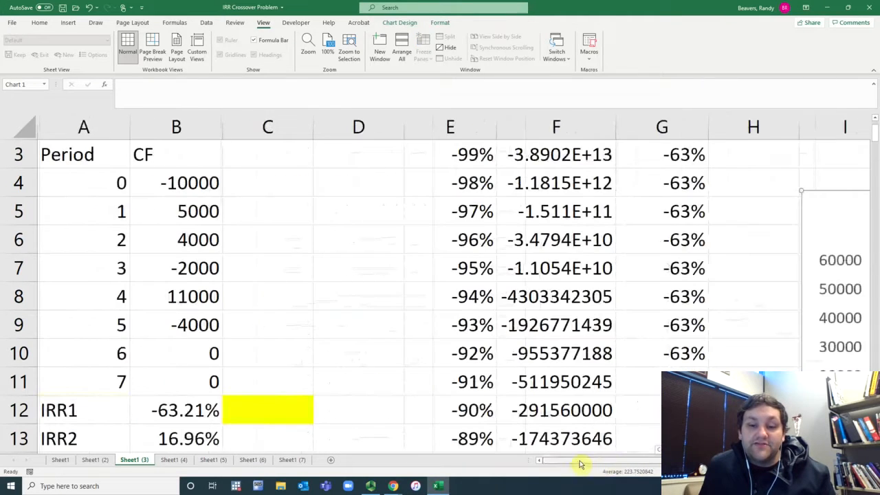
pyautogui.scroll(1, 440, 289)
pyautogui.scroll(-10, 440, 288)
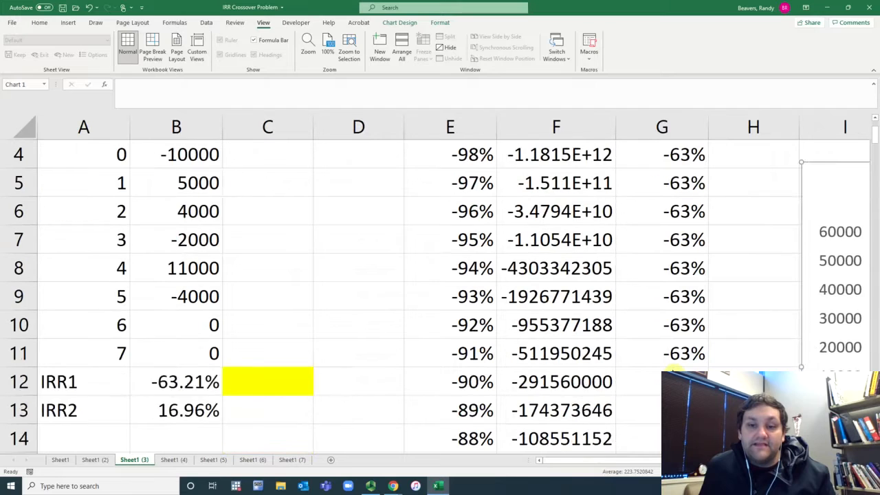
pyautogui.scroll(-3, 672, 370)
pyautogui.scroll(12, 672, 369)
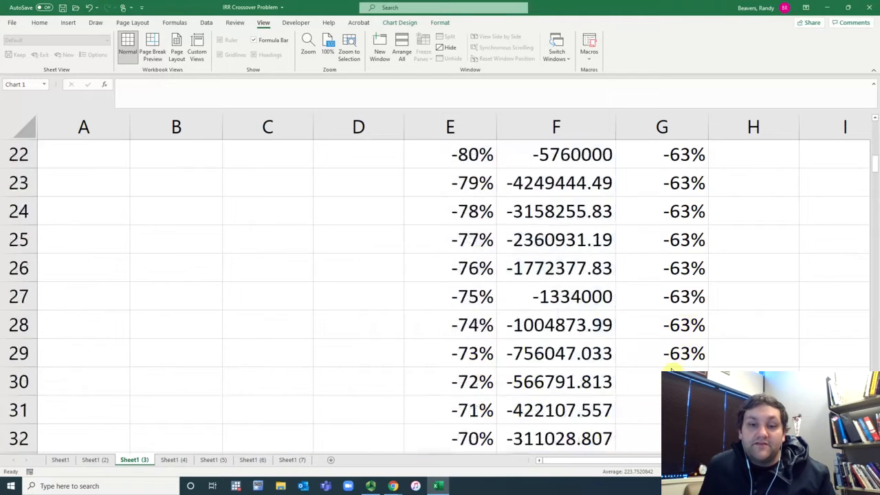
pyautogui.scroll(-1, 672, 370)
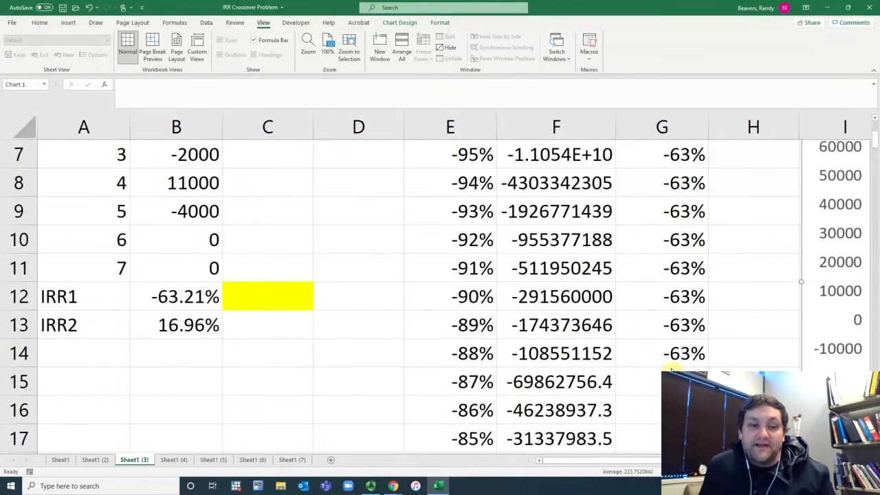
pyautogui.scroll(-10, 672, 370)
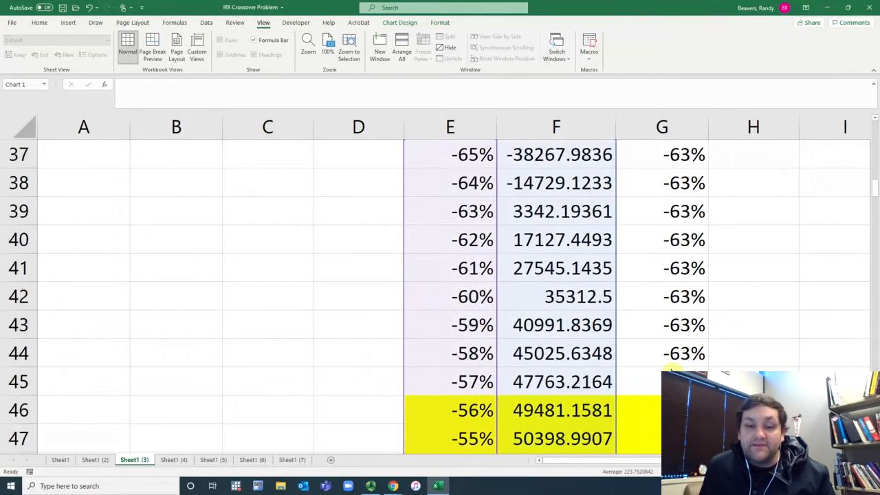
pyautogui.scroll(-2, 672, 370)
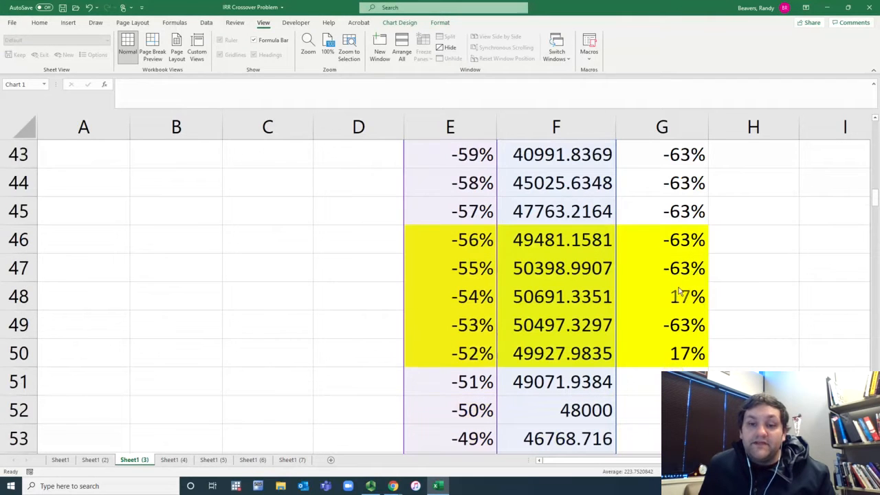
# Select the highlighted range E46:G50 and compare its IRR results with those in the rows around it
pyautogui.moveTo(672, 363); pyautogui.dragTo(466, 249)
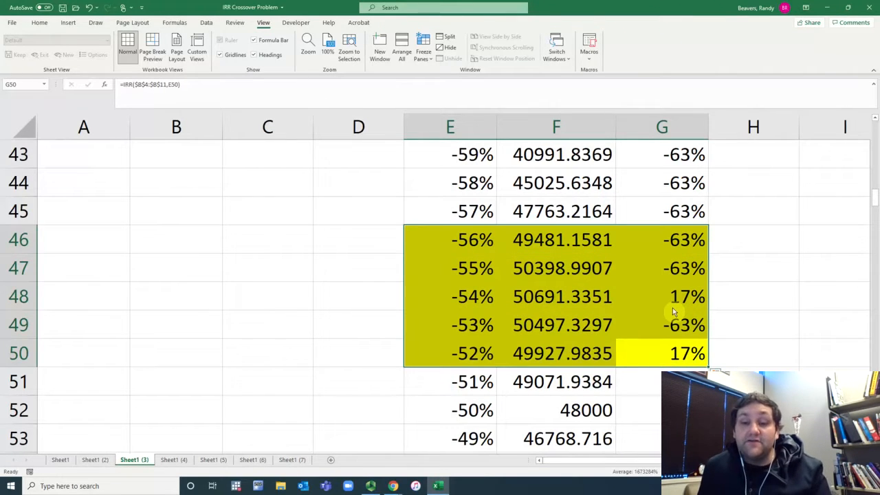
pyautogui.scroll(-1, 678, 299)
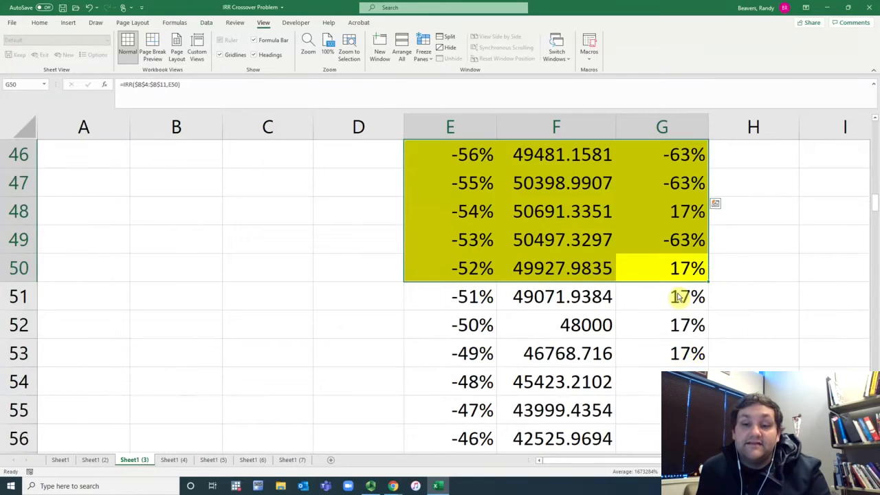
pyautogui.scroll(2, 678, 297)
pyautogui.scroll(-1, 678, 297)
pyautogui.scroll(-2, 678, 297)
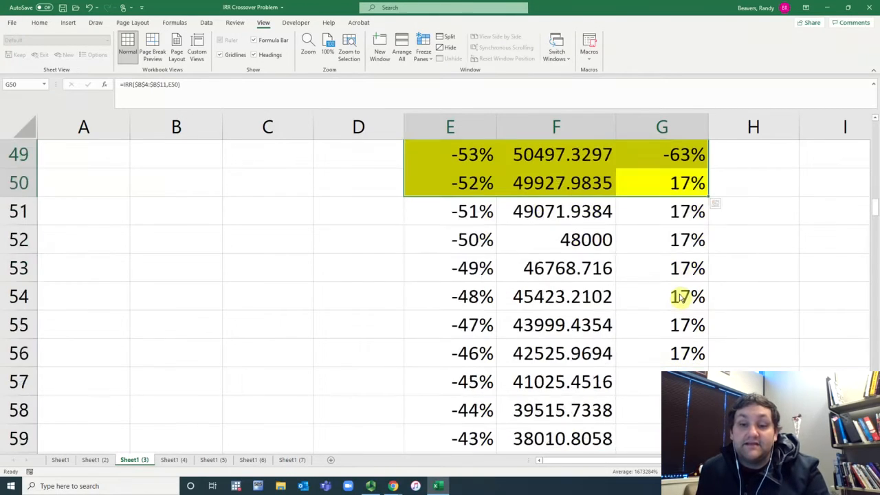
pyautogui.scroll(2, 679, 297)
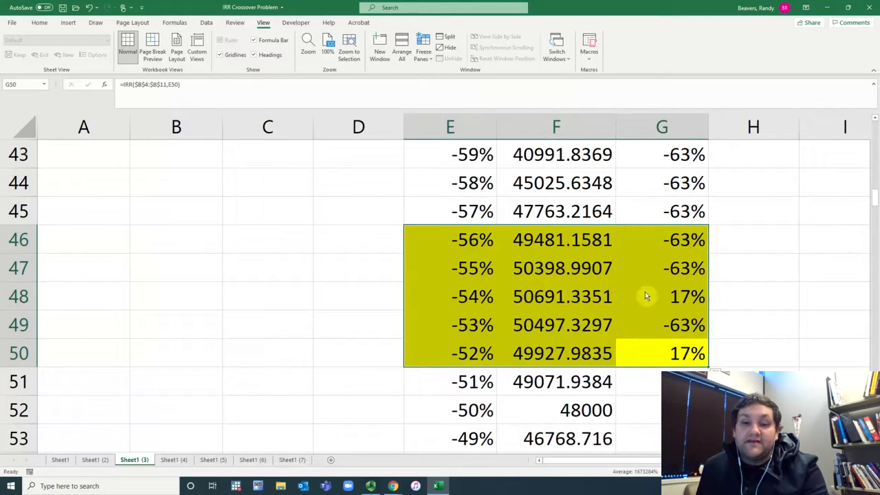
# Follow the IRR results for the remaining guesses down to the 100% guess in row 202
pyautogui.scroll(-1, 653, 316)
pyautogui.scroll(-19, 656, 327)
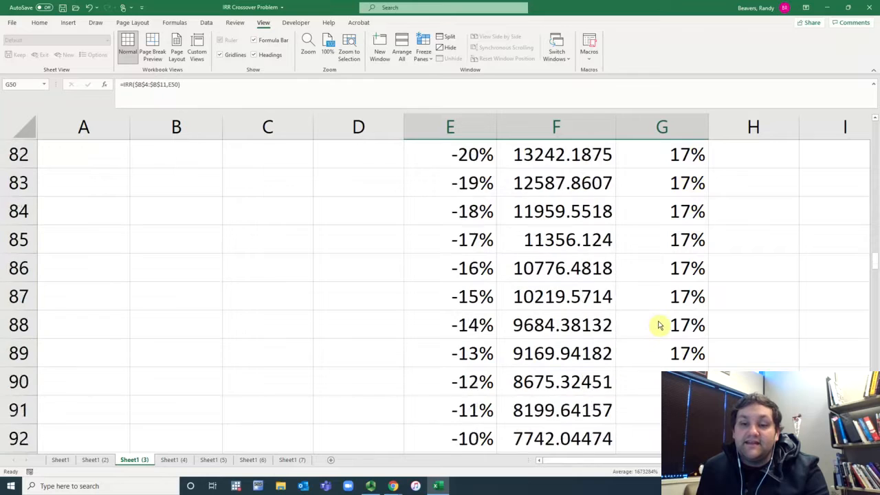
pyautogui.moveTo(875, 299); pyautogui.dragTo(875, 302)
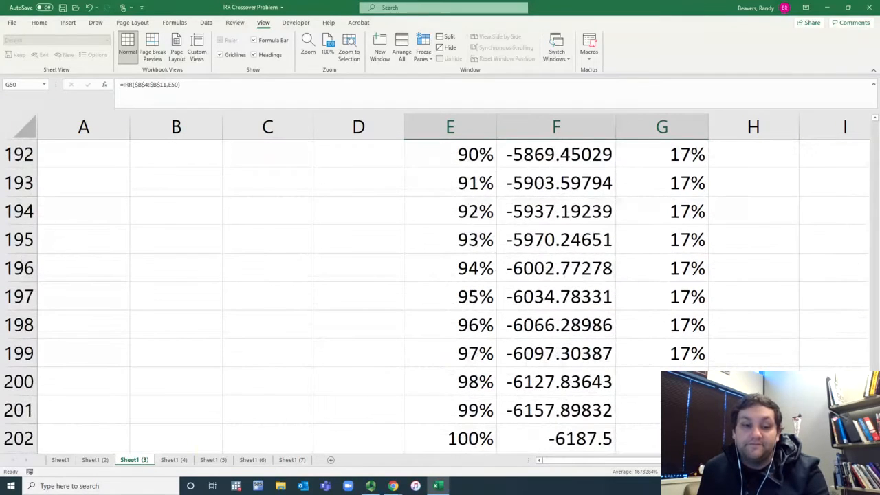
# Open Sheet1 (4) and zoom to its period, cash flow and IRR table in A3:B13
pyautogui.click(183, 460)
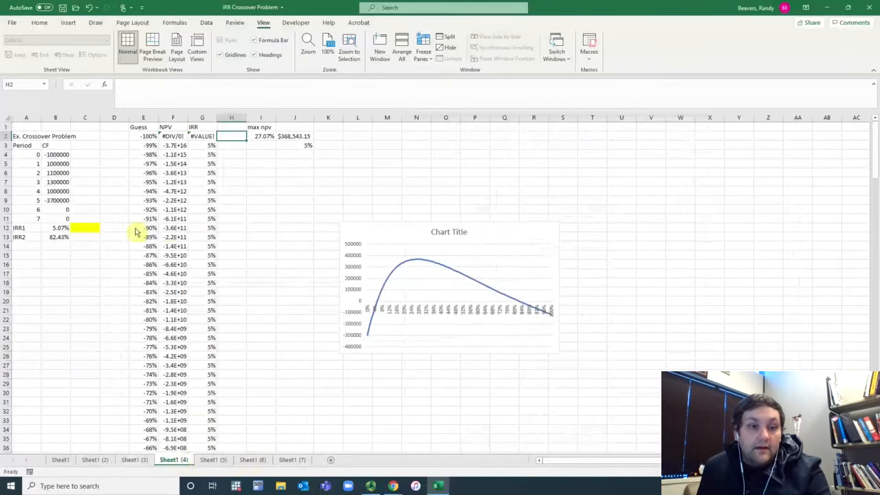
pyautogui.moveTo(33, 154); pyautogui.dragTo(24, 145)
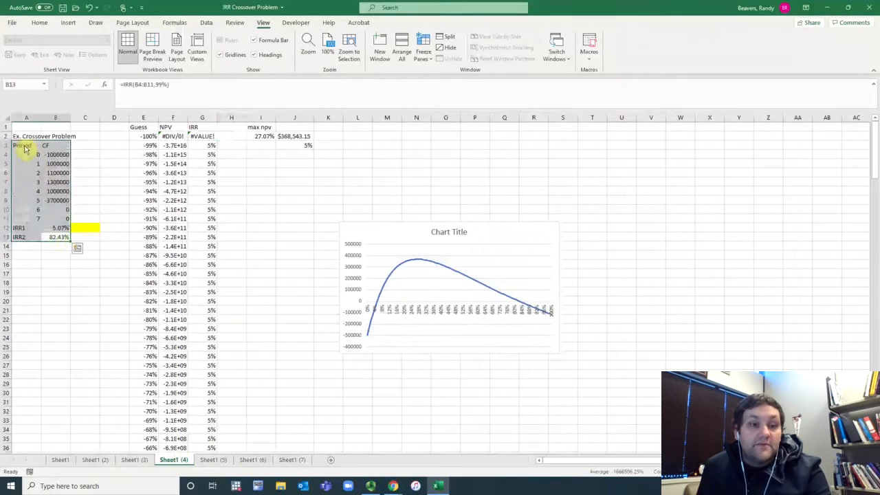
pyautogui.click(349, 52)
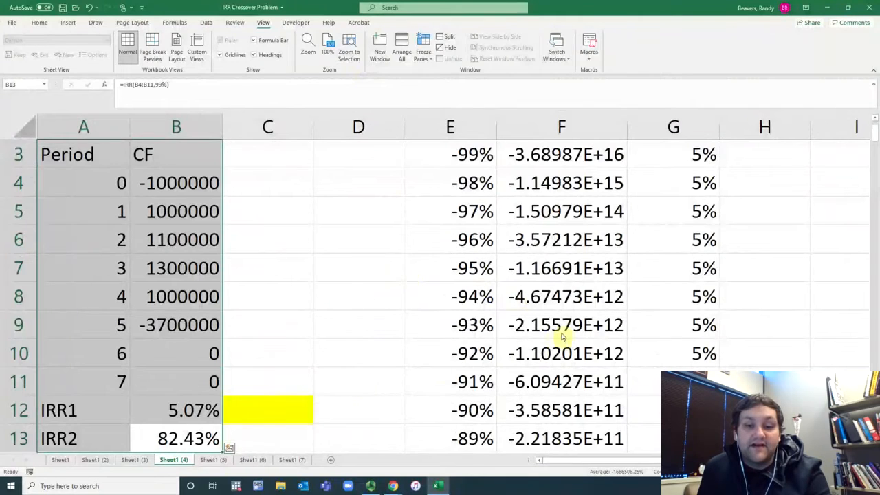
# Find the highlighted guess rows where the IRR result switches and select E132:G133
pyautogui.scroll(-9, 605, 347)
pyautogui.scroll(-20, 608, 349)
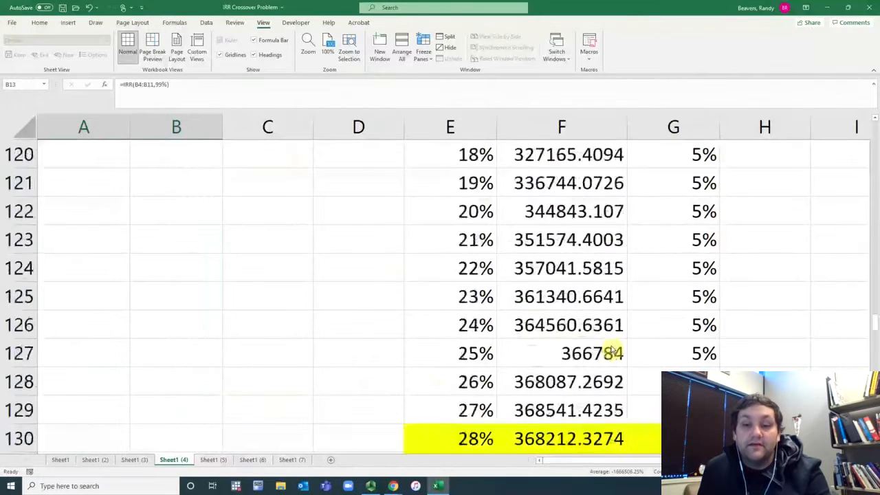
pyautogui.scroll(4, 613, 352)
pyautogui.scroll(-2, 615, 351)
pyautogui.scroll(1, 619, 349)
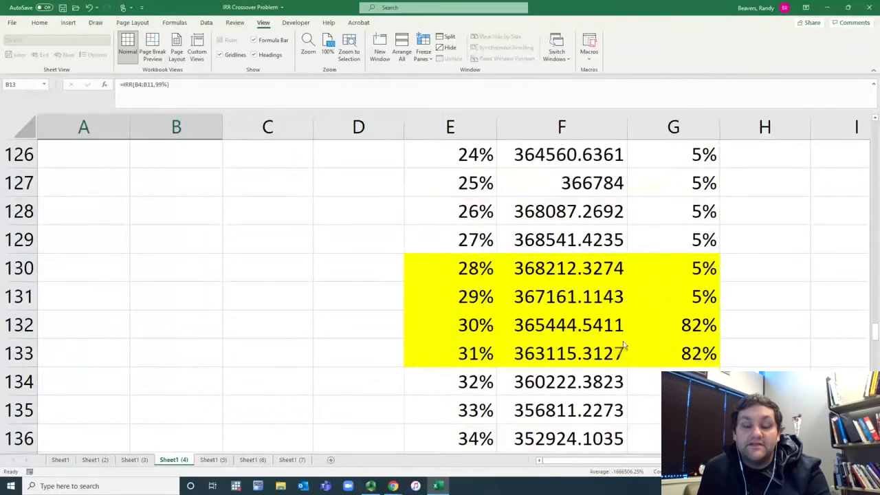
pyautogui.moveTo(684, 355); pyautogui.dragTo(468, 321)
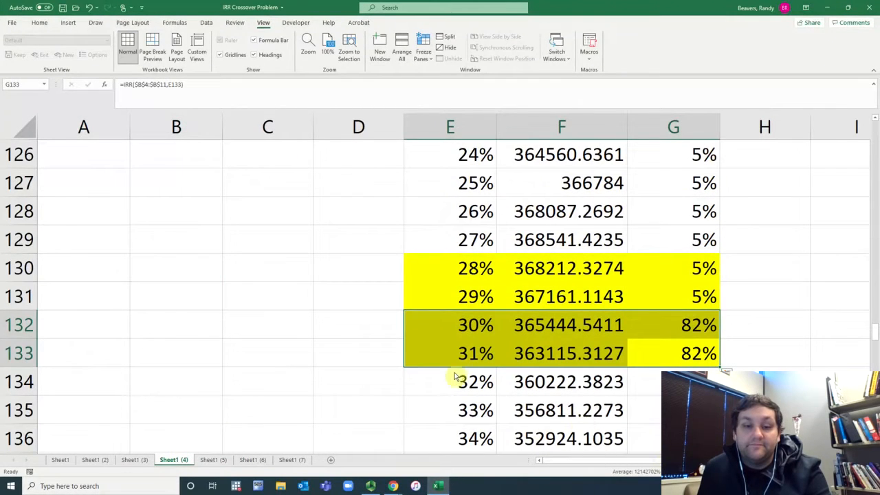
# Return to the start of the sheet and select the max npv rate in I2
pyautogui.scroll(20, 454, 377)
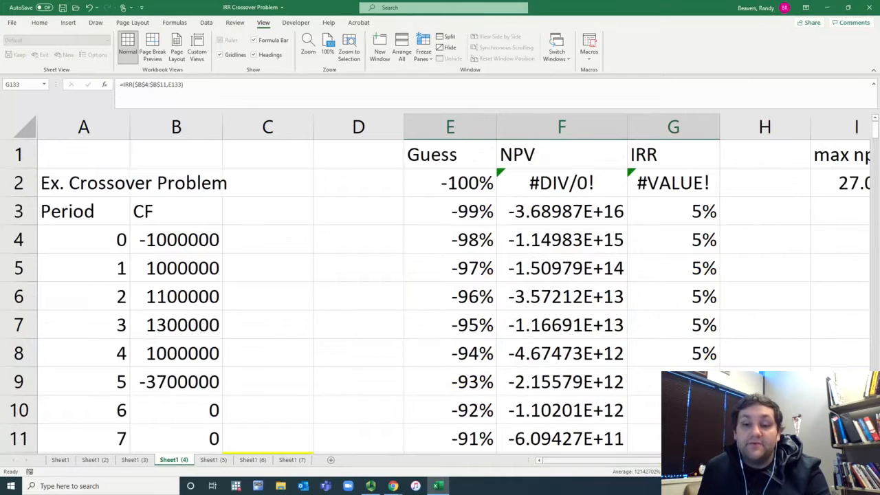
pyautogui.hscroll(5, 440, 288)
pyautogui.hscroll(1, 631, 301)
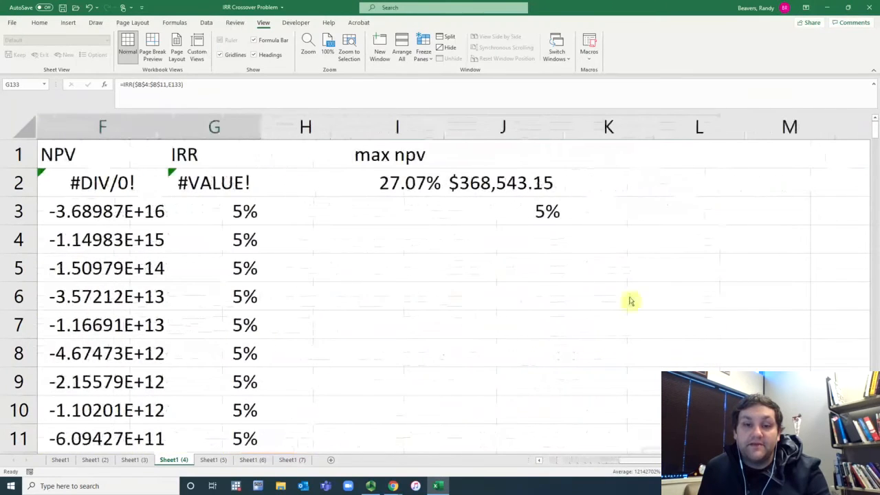
pyautogui.click(431, 193)
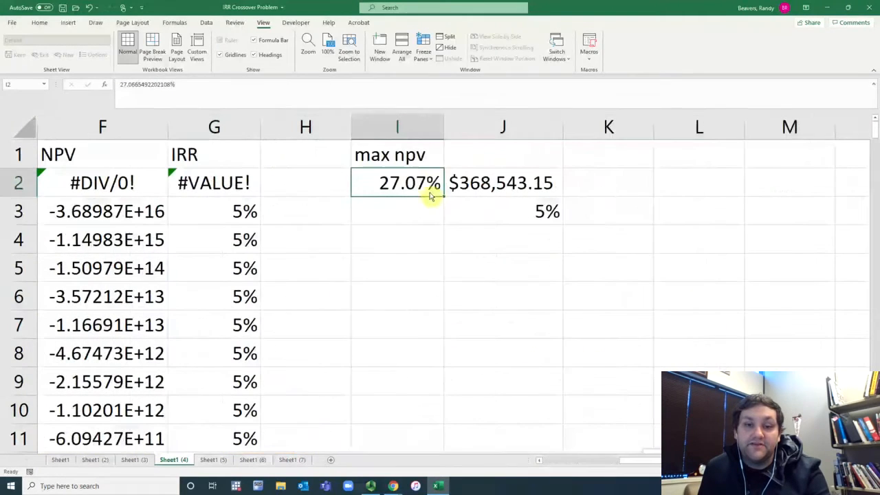
# Locate the Solver command, check in the Excel add-ins list that Solver Add-in is enabled, and accept the list
pyautogui.click(207, 23)
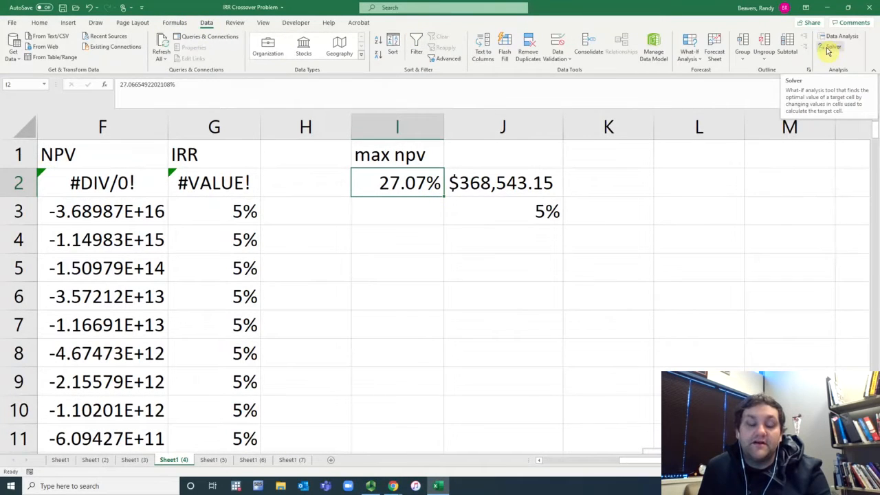
pyautogui.click(12, 23)
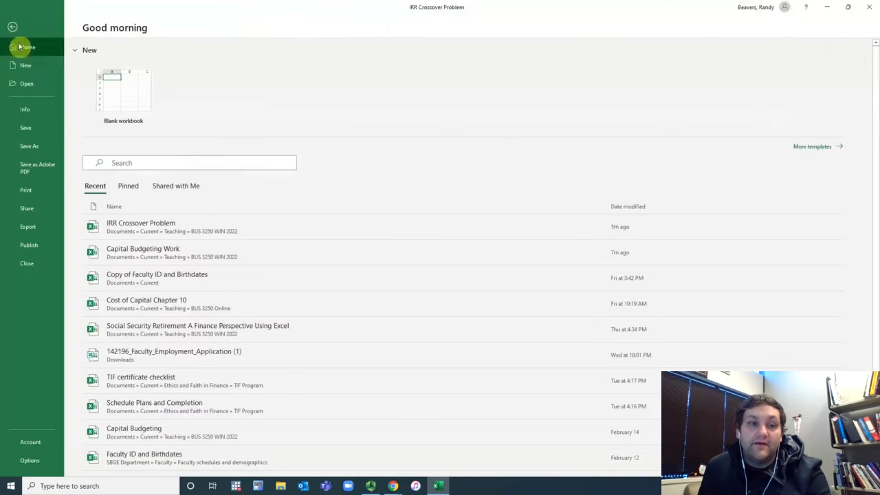
pyautogui.click(24, 462)
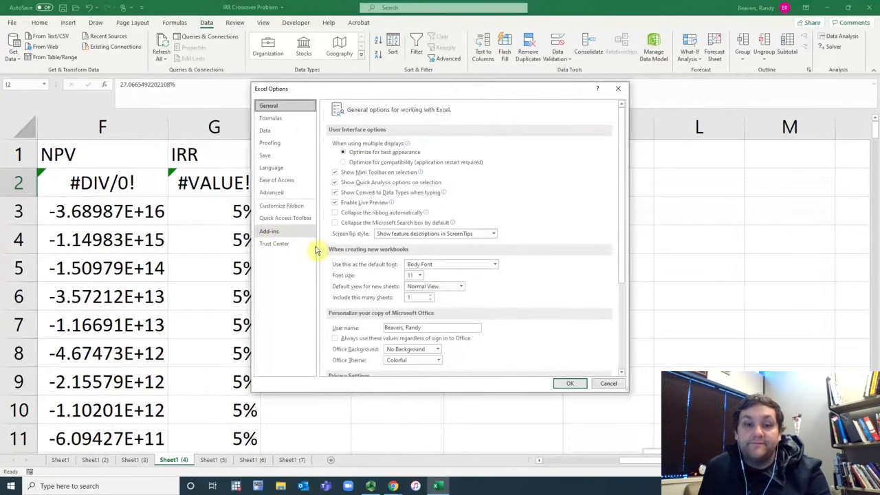
pyautogui.click(440, 365)
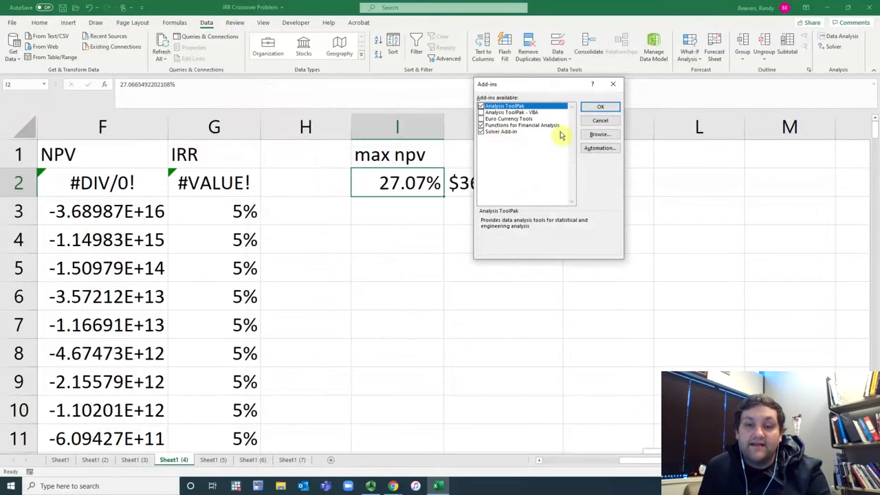
pyautogui.click(600, 109)
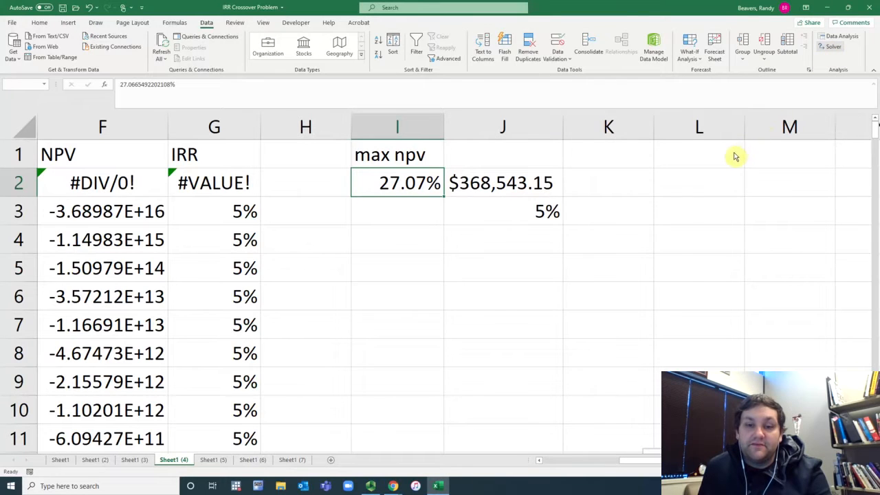
# Run Solver to maximize the NPV in J2 by changing I2, keep the solution, and select the resulting NPV and rate cells
pyautogui.moveTo(541, 42); pyautogui.dragTo(712, 183)
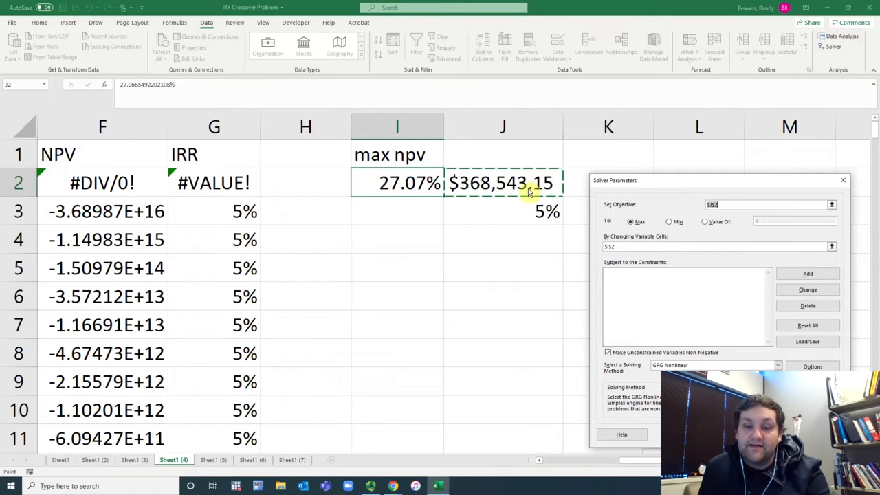
pyautogui.press('Escape')
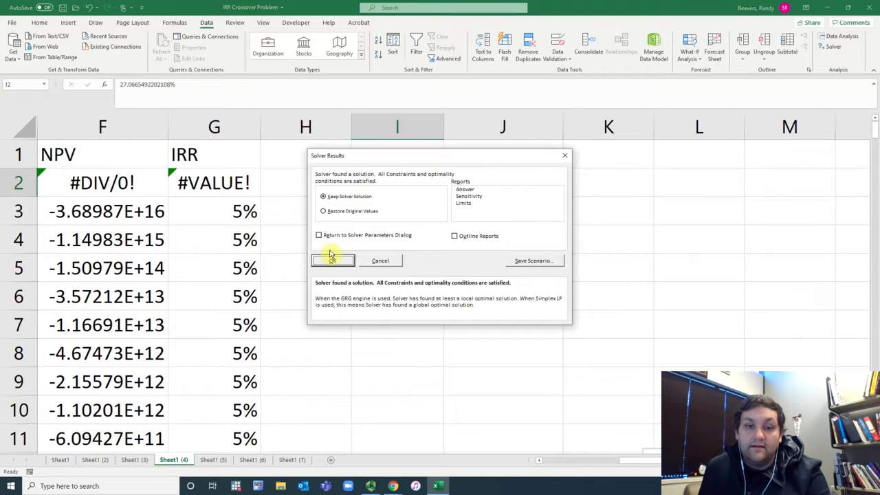
pyautogui.click(330, 262)
pyautogui.click(475, 189)
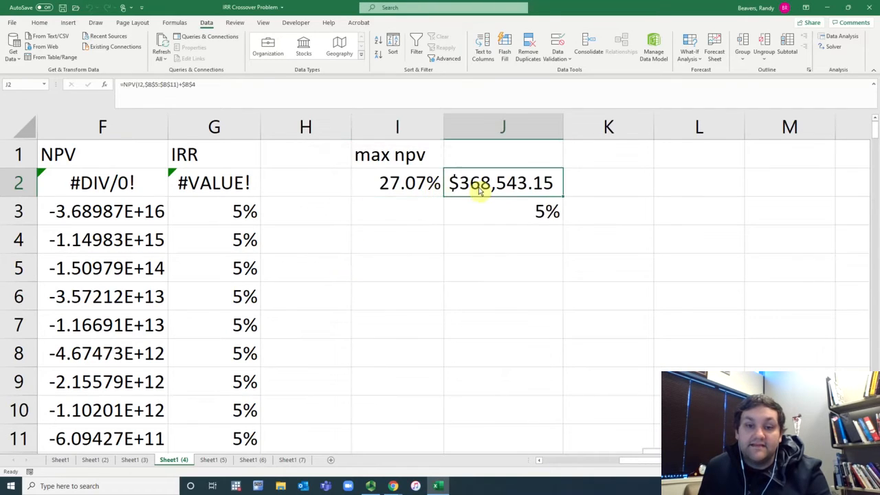
pyautogui.click(422, 185)
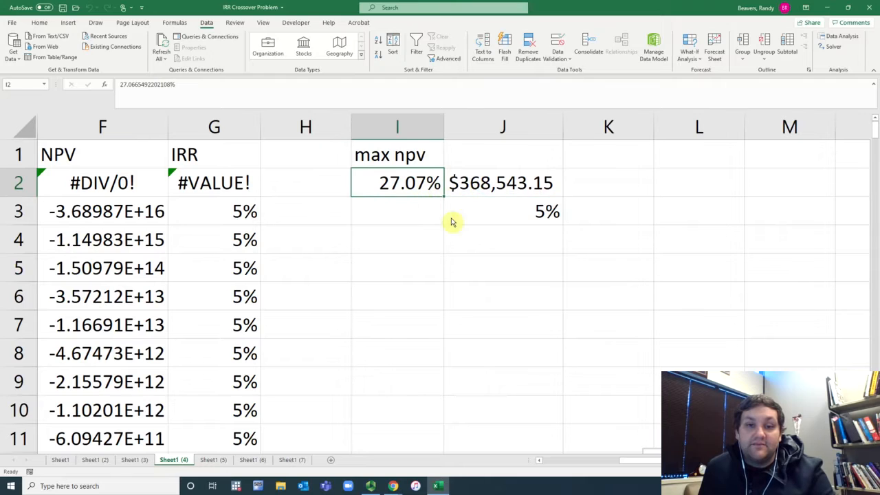
# Examine the peak of the NPV chart on Sheet1 (4) against the max npv rate in I2
pyautogui.hscroll(3, 670, 356)
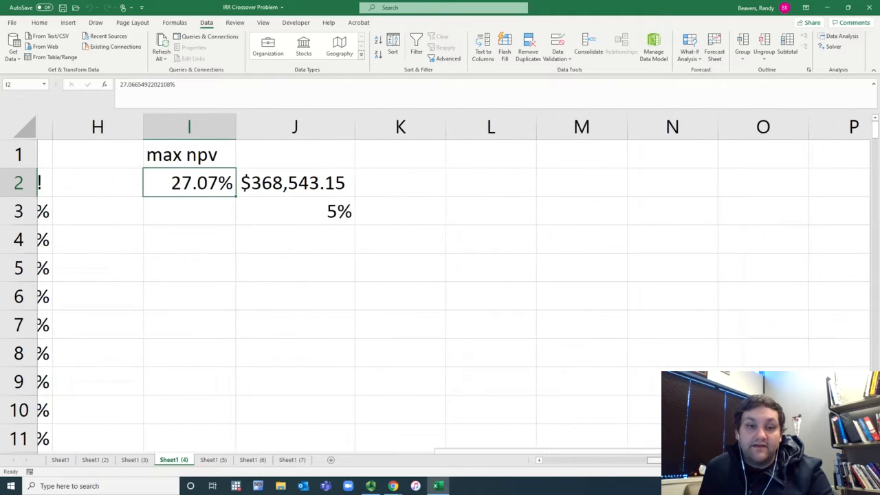
pyautogui.scroll(-1, 670, 357)
pyautogui.scroll(-6, 670, 357)
pyautogui.scroll(3, 668, 357)
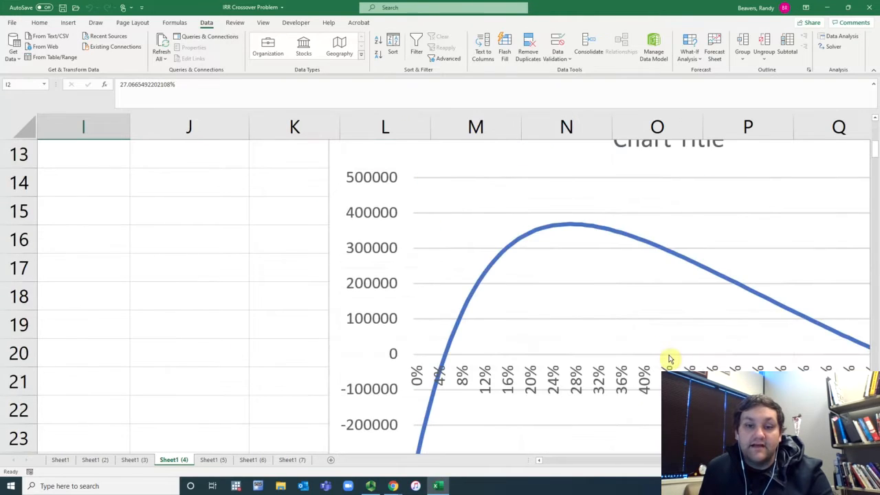
pyautogui.scroll(4, 314, 269)
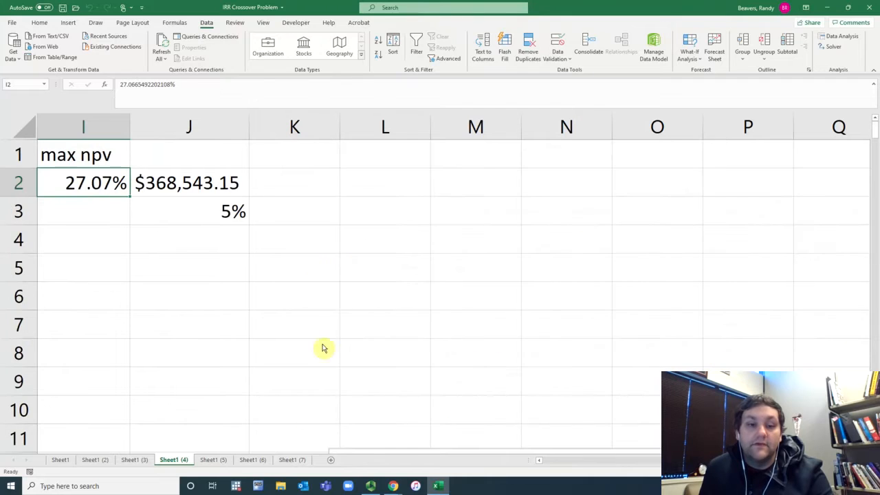
# Open Sheet1 (5) and zoom to its period, cash flow and IRR table in A3:C13
pyautogui.click(206, 459)
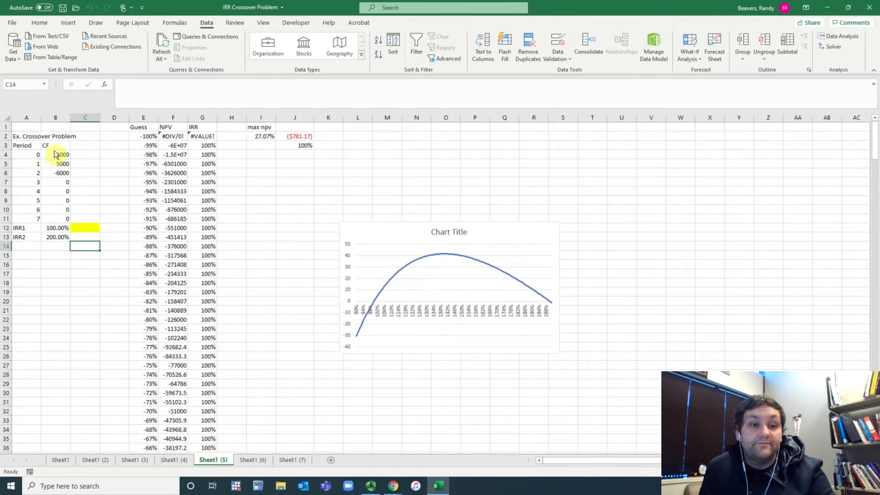
pyautogui.moveTo(26, 147); pyautogui.dragTo(103, 244)
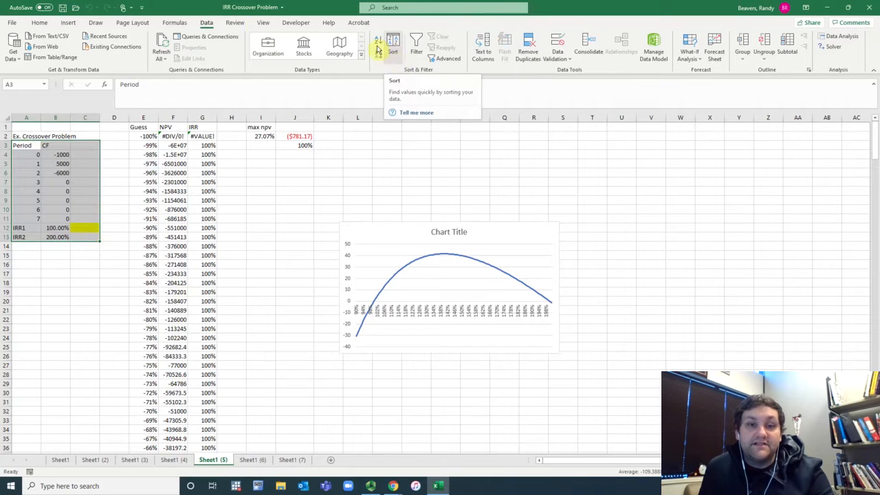
pyautogui.click(265, 24)
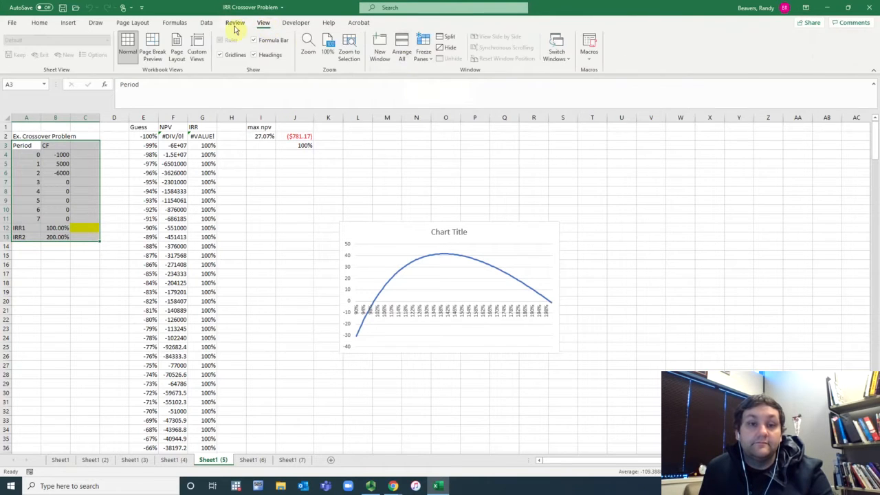
pyautogui.click(348, 50)
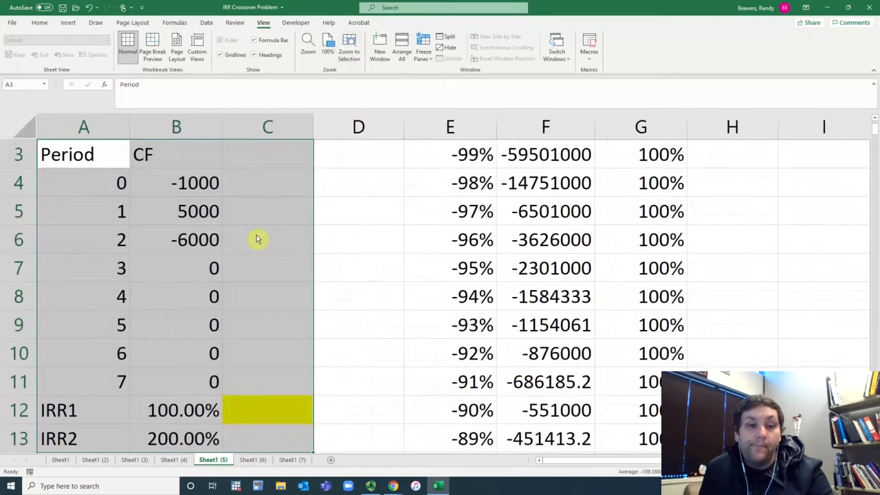
pyautogui.scroll(-3, 252, 246)
pyautogui.scroll(4, 254, 247)
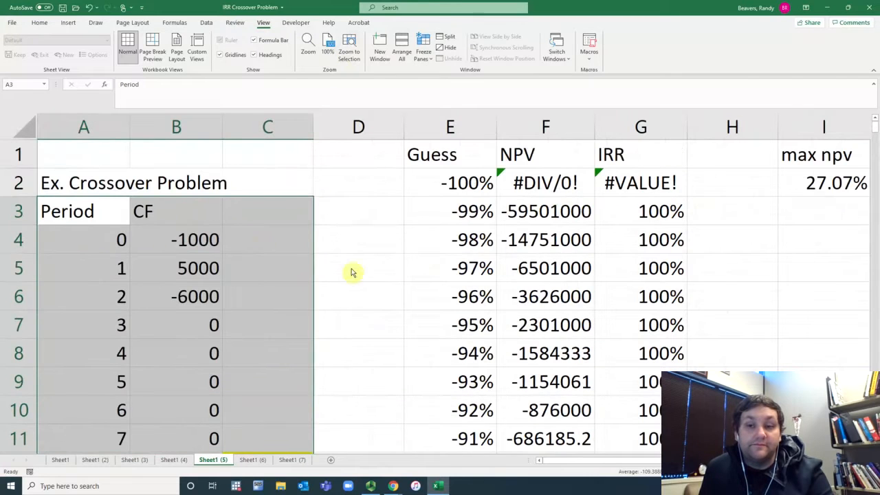
# Run Solver on Sheet1 (5) to maximize the NPV in J2 by changing the rate in I2, and keep the solution
pyautogui.hscroll(5, 481, 275)
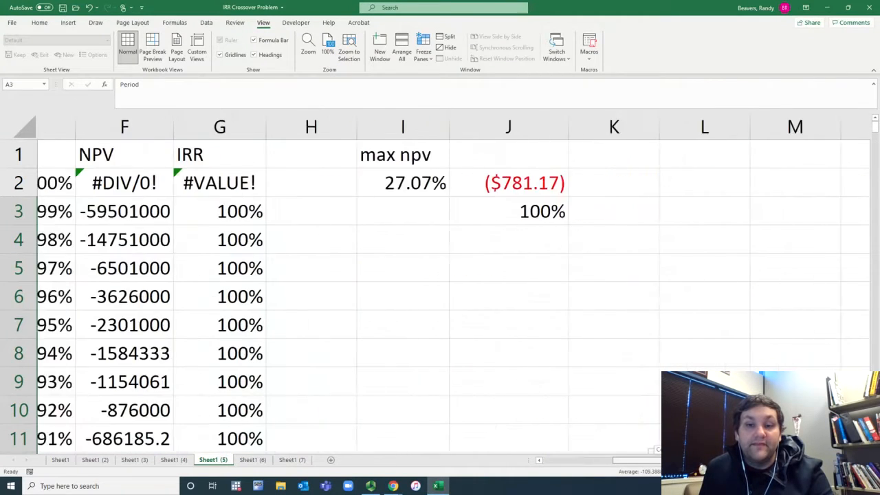
pyautogui.click(395, 184)
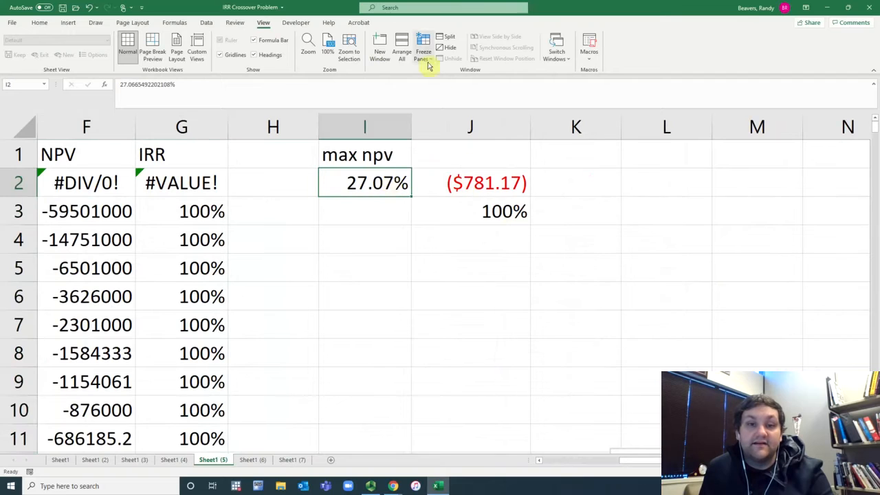
pyautogui.click(207, 23)
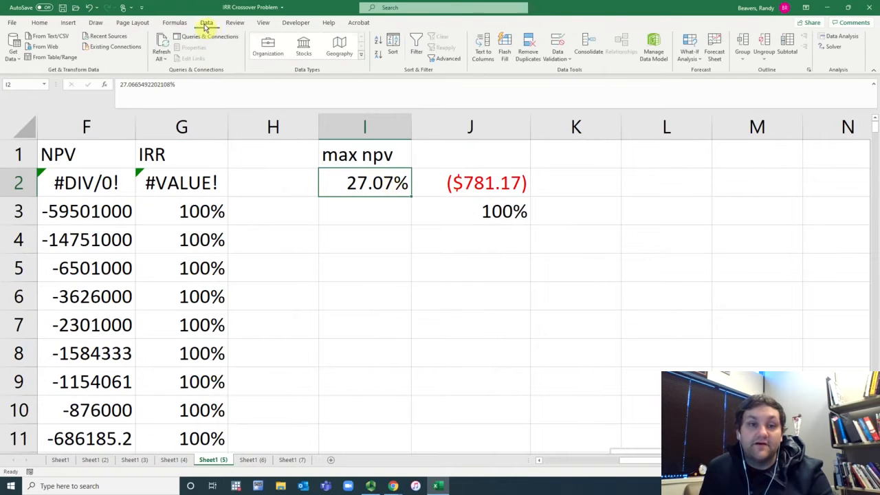
pyautogui.click(832, 48)
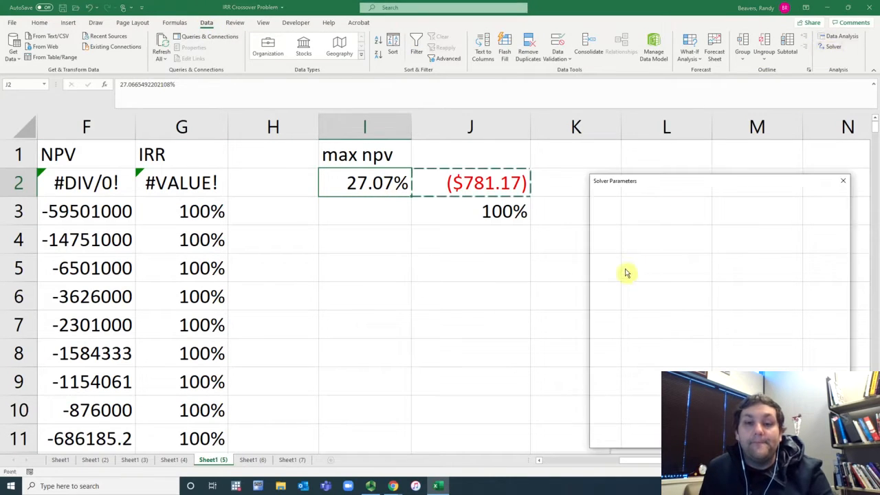
pyautogui.press('Return')
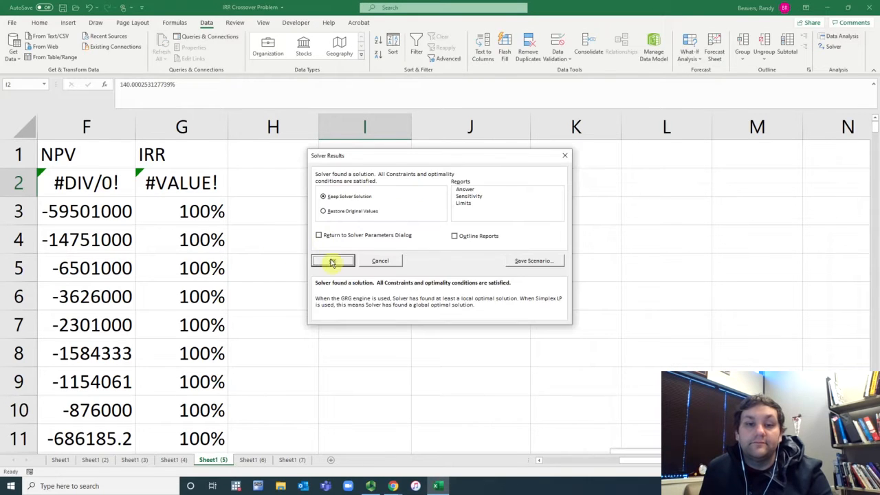
pyautogui.click(331, 261)
# Examine the NPV chart's peak and zero crossings on Sheet1 (5), and compare them with the cash flows and IRR values
pyautogui.scroll(-5, 669, 330)
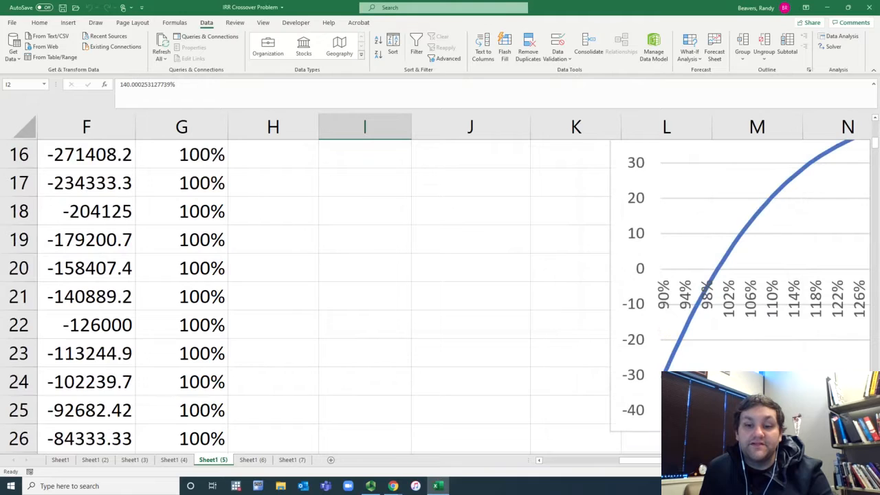
pyautogui.hscroll(5, 636, 370)
pyautogui.scroll(1, 635, 370)
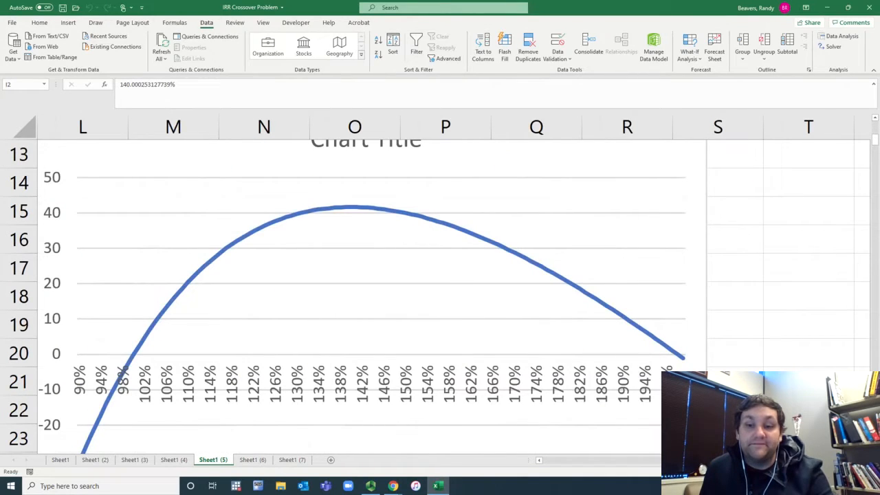
pyautogui.moveTo(690, 460); pyautogui.dragTo(549, 462)
pyautogui.scroll(4, 238, 297)
pyautogui.scroll(-1, 239, 297)
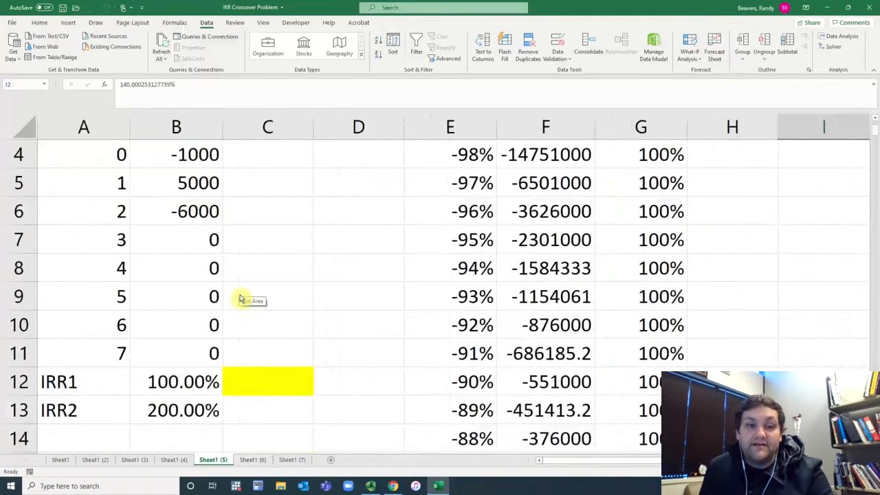
pyautogui.scroll(1, 239, 297)
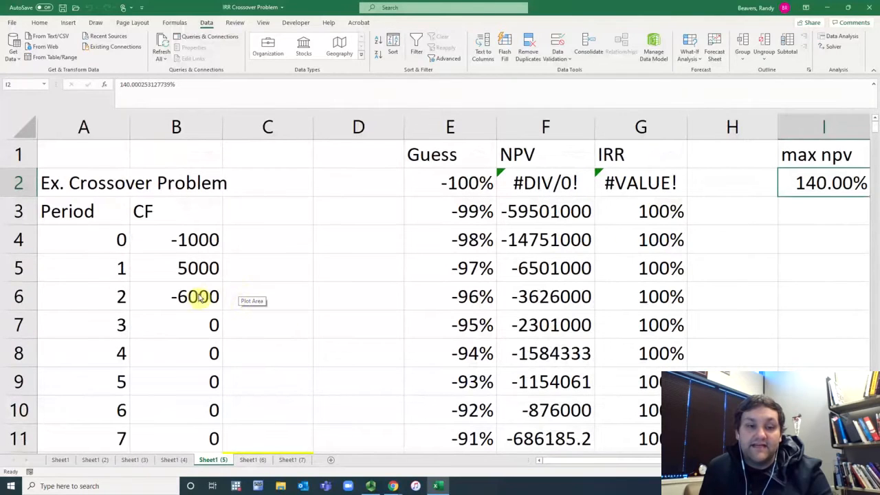
# Find the 0% guess and its NPV in E102:F102, then select the period 0 cash flow in B4
pyautogui.scroll(-20, 532, 316)
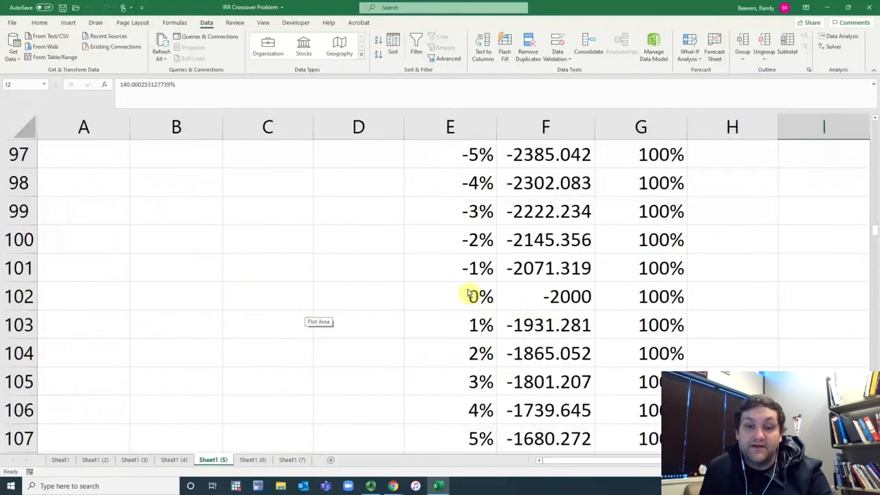
pyautogui.moveTo(474, 297); pyautogui.dragTo(522, 296)
pyautogui.scroll(20, 354, 330)
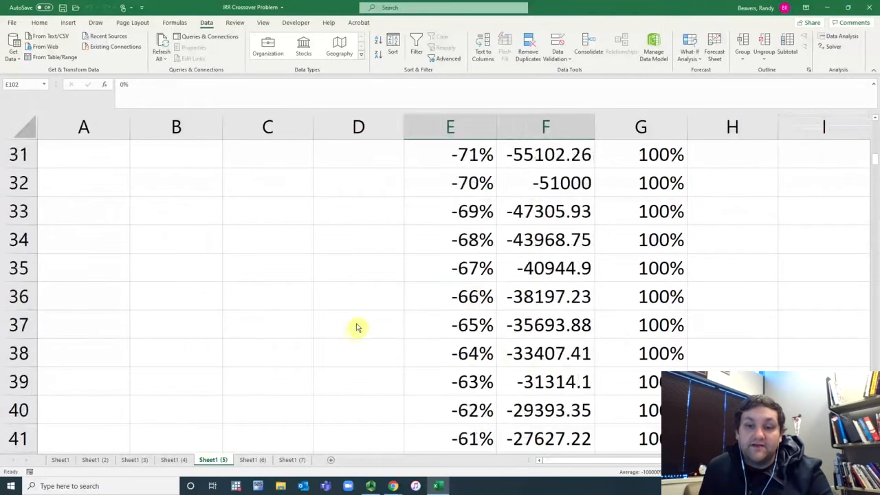
pyautogui.click(185, 249)
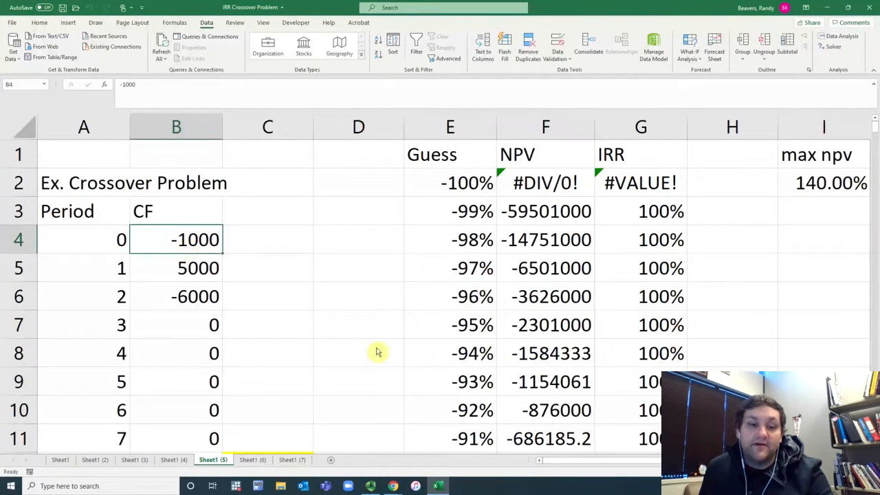
# Open Sheet1 (6) and zoom to its crossover problem table in A2:C13
pyautogui.click(251, 460)
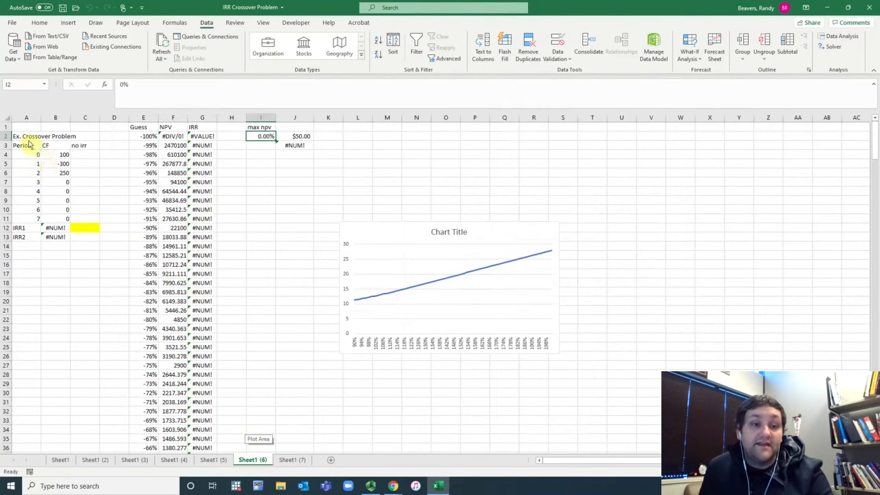
pyautogui.moveTo(28, 139); pyautogui.dragTo(82, 237)
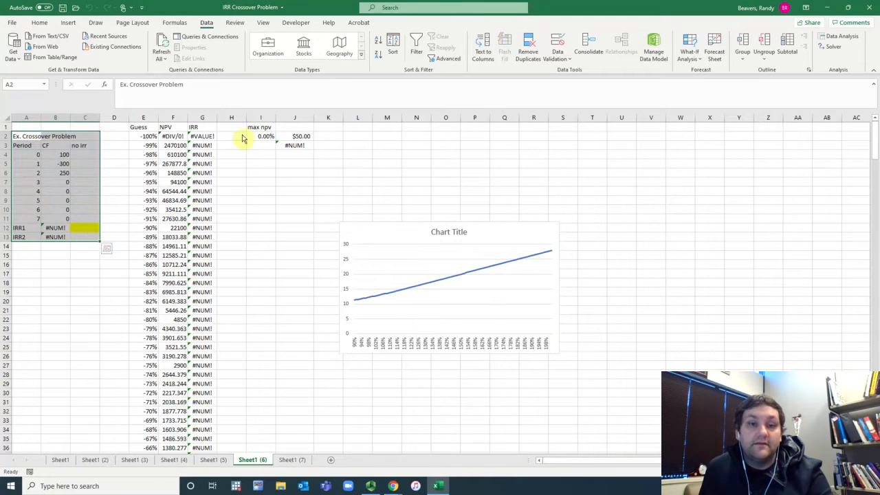
pyautogui.click(264, 23)
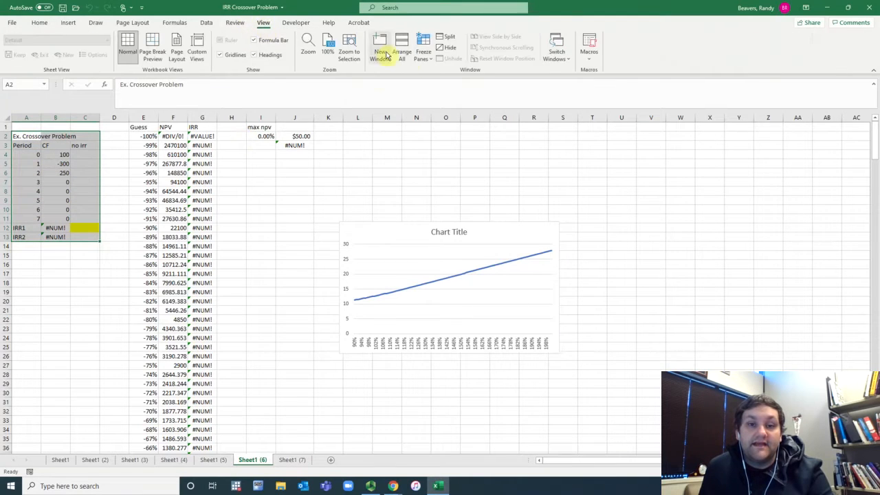
pyautogui.click(348, 54)
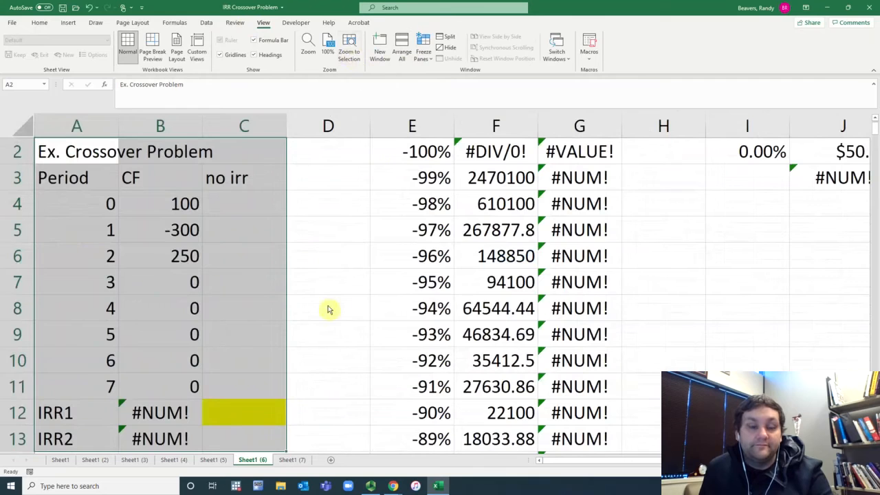
# Review the period 0, 1 and 2 cash flows in B4, B5 and B6 by selecting each cell
pyautogui.click(182, 204)
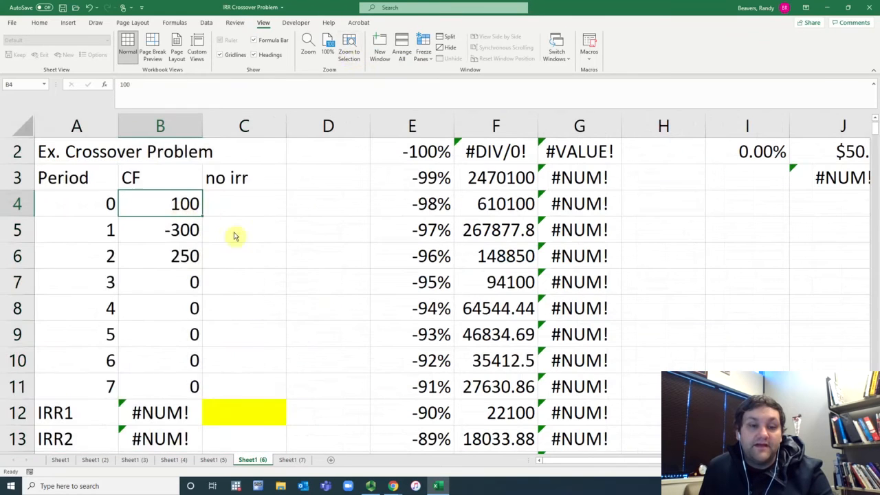
pyautogui.click(189, 231)
pyautogui.click(182, 202)
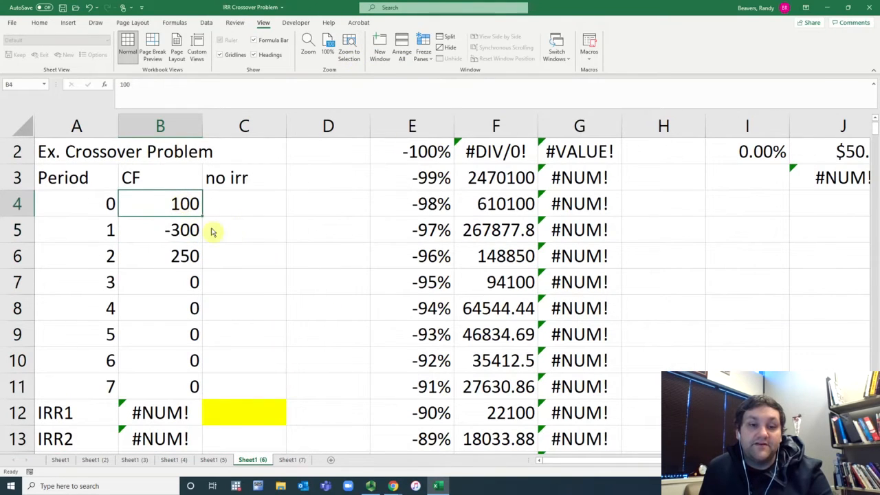
pyautogui.click(168, 234)
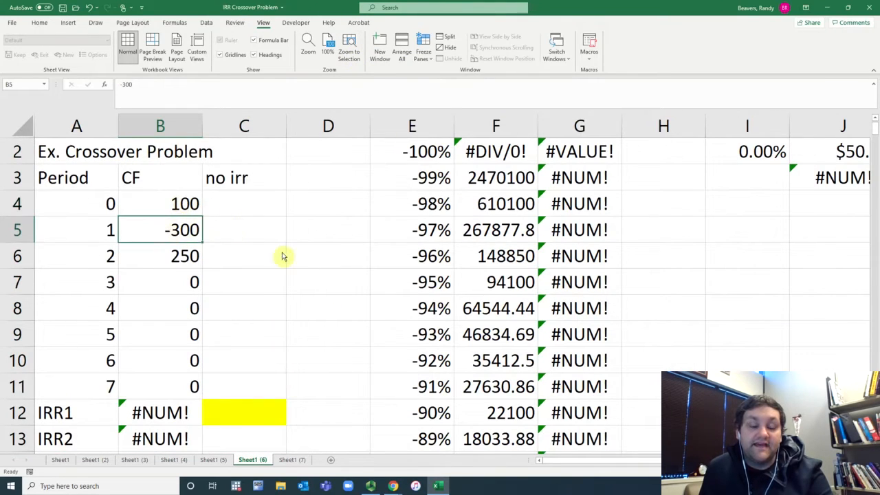
pyautogui.click(176, 258)
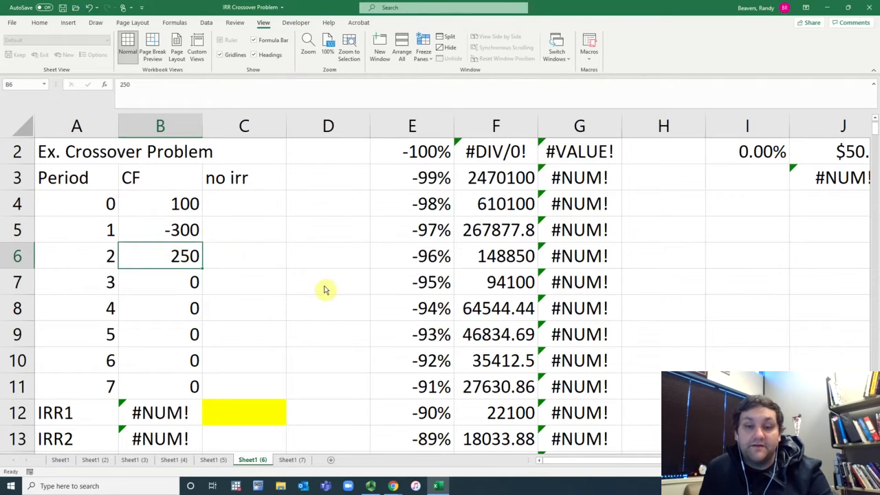
# Run Solver to maximize the NPV in J2 by changing I2 with unconstrained variables non-negative, and keep the solution
pyautogui.scroll(1, 325, 289)
pyautogui.click(731, 182)
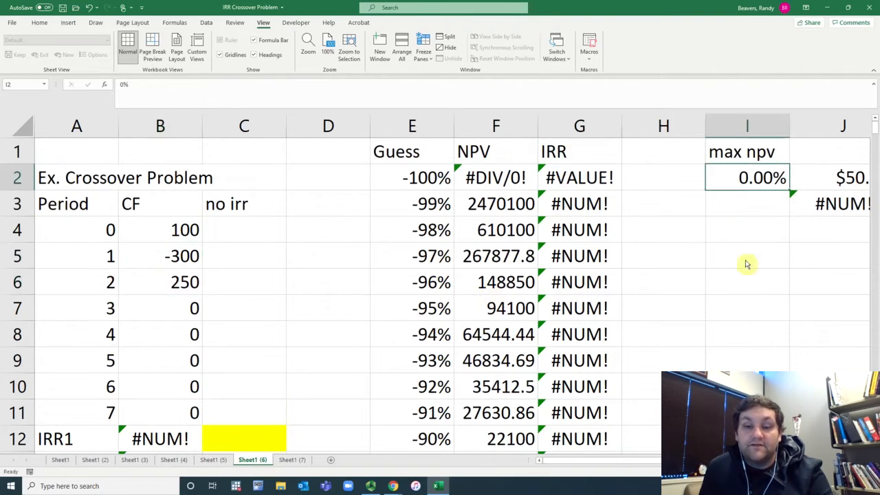
pyautogui.hscroll(3, 657, 459)
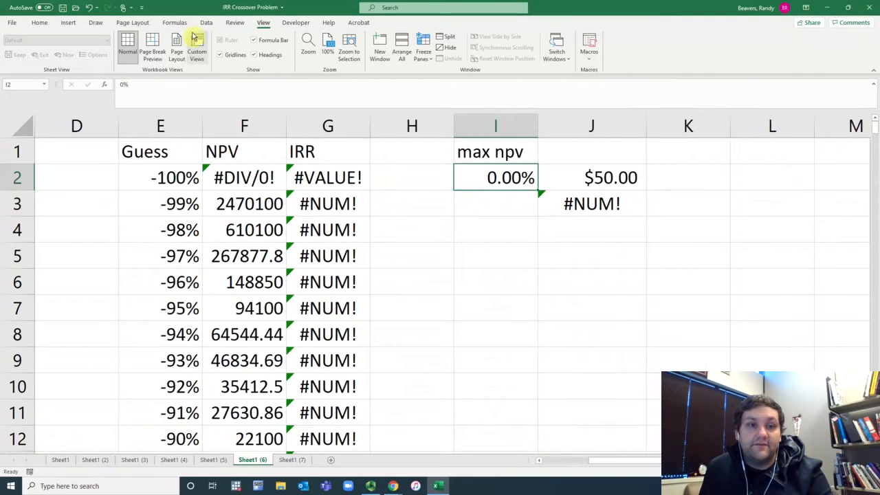
pyautogui.click(207, 23)
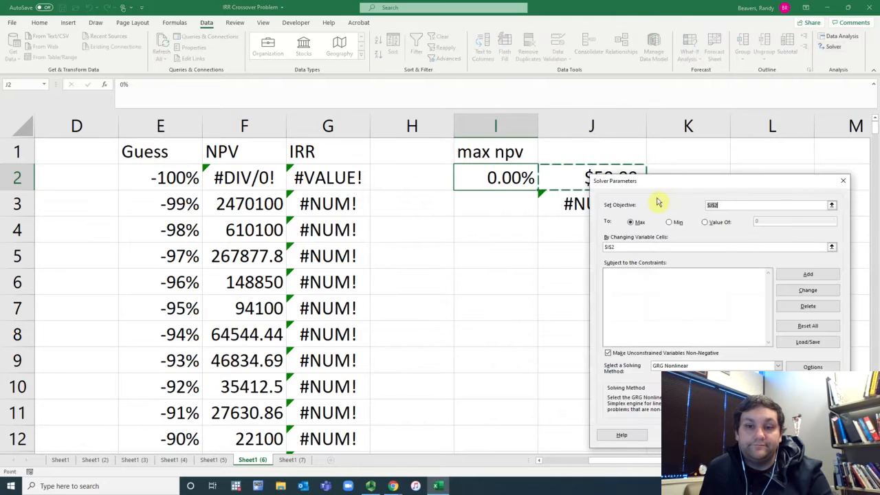
pyautogui.press('Escape')
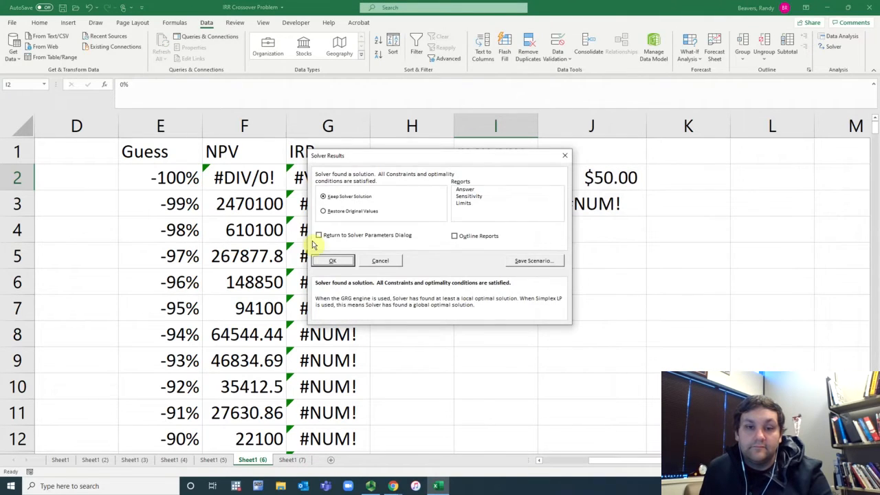
pyautogui.click(332, 260)
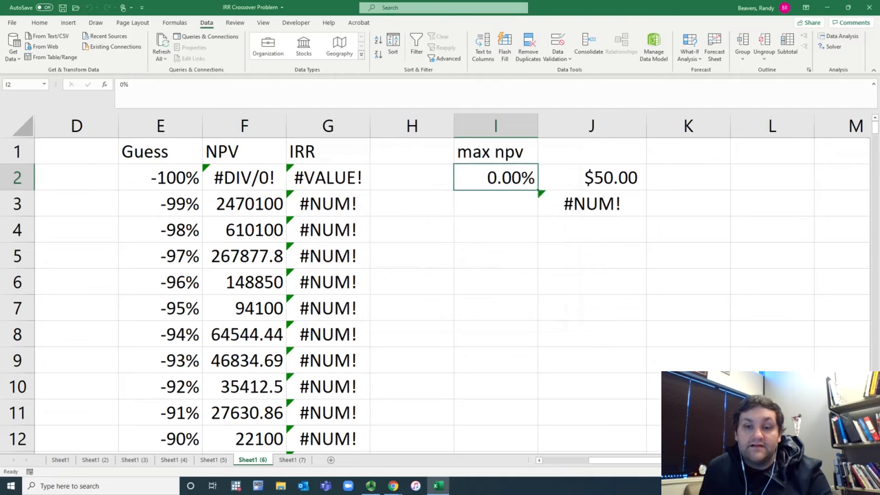
# Examine the NPV chart on Sheet1 (6) and compare it with the guess and NPV columns down to the 0% guess
pyautogui.hscroll(5, 748, 360)
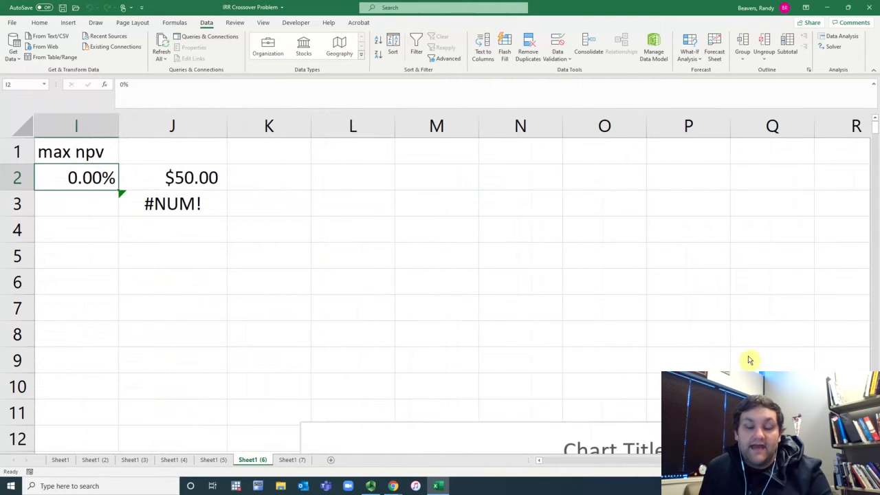
pyautogui.scroll(-6, 749, 364)
pyautogui.scroll(2, 749, 364)
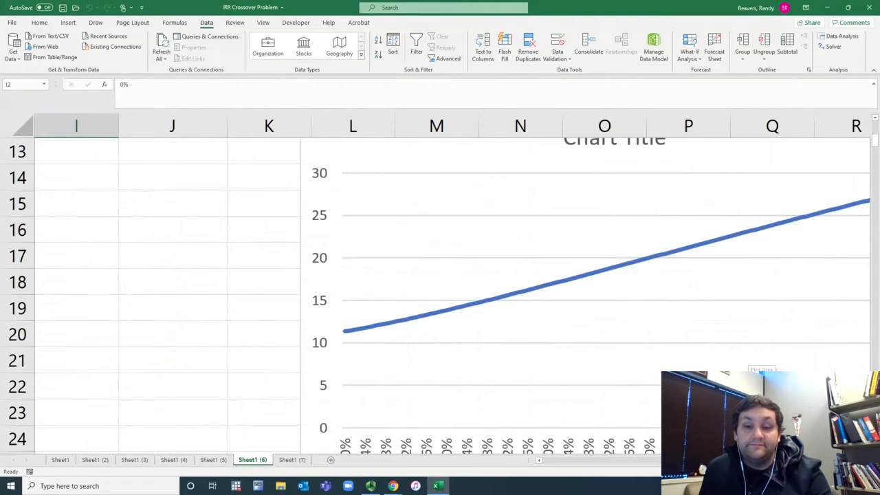
pyautogui.scroll(-2, 622, 412)
pyautogui.scroll(2, 615, 412)
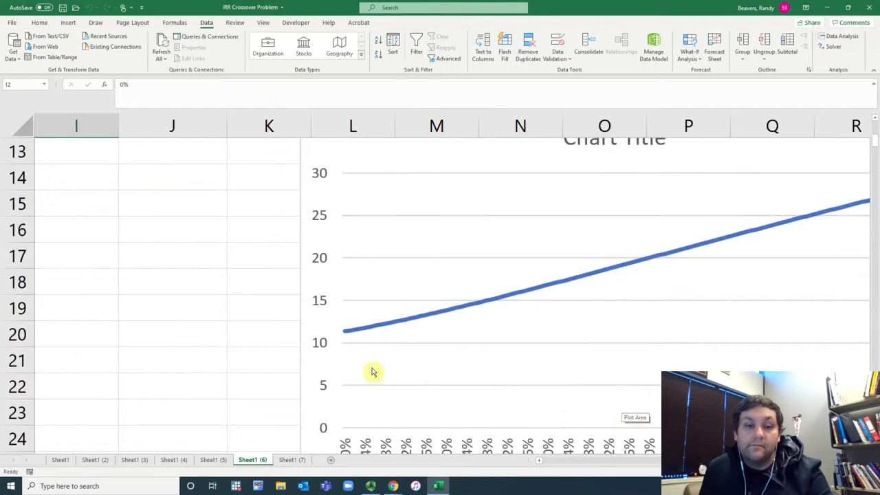
pyautogui.hscroll(-4, 550, 385)
pyautogui.scroll(1, 554, 378)
pyautogui.scroll(-10, 554, 378)
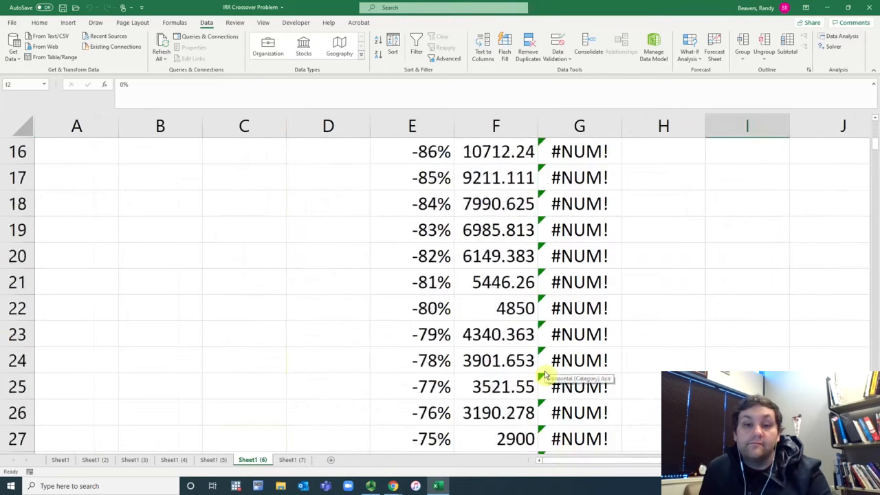
pyautogui.scroll(-17, 547, 376)
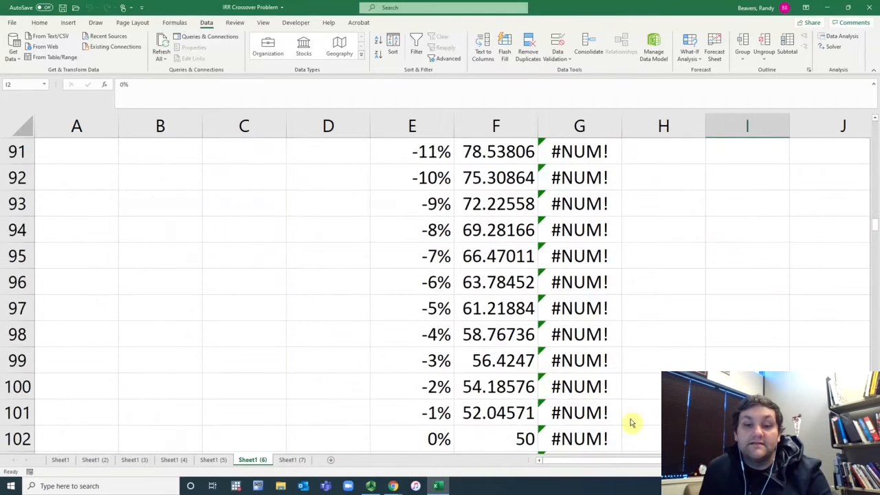
pyautogui.hscroll(6, 632, 468)
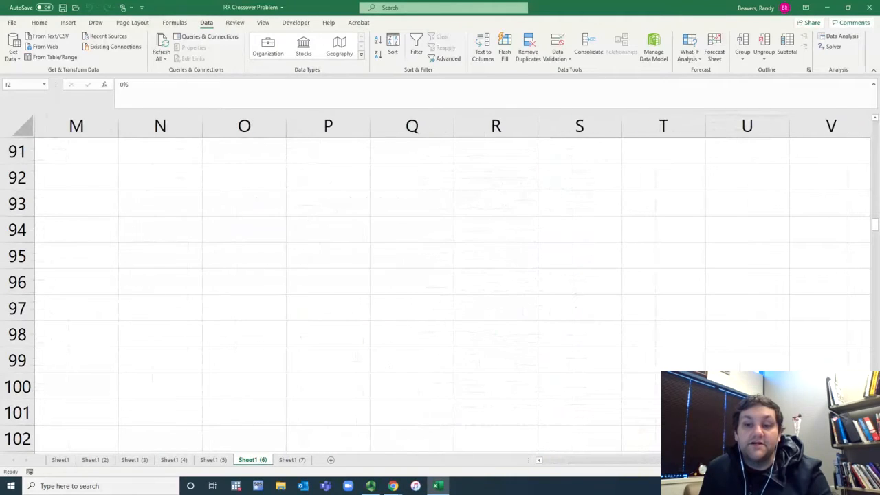
pyautogui.scroll(9, 632, 413)
pyautogui.scroll(19, 473, 385)
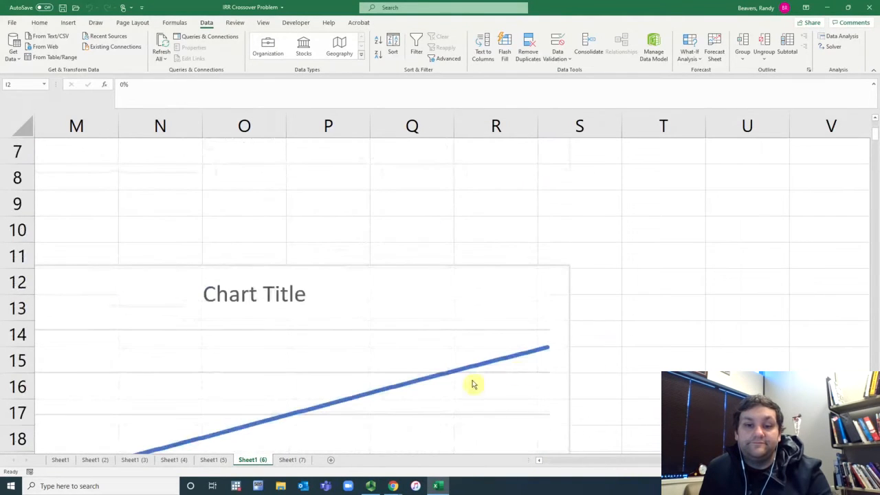
# Extend the NPV chart series' horizontal axis range upward to cover the guesses in E3:E303
pyautogui.doubleClick(470, 373)
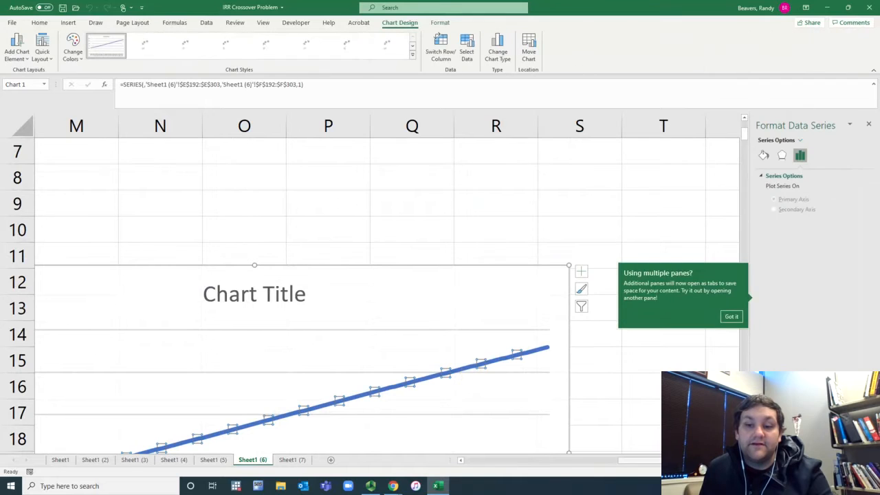
pyautogui.hscroll(-6, 575, 376)
pyautogui.scroll(-12, 575, 376)
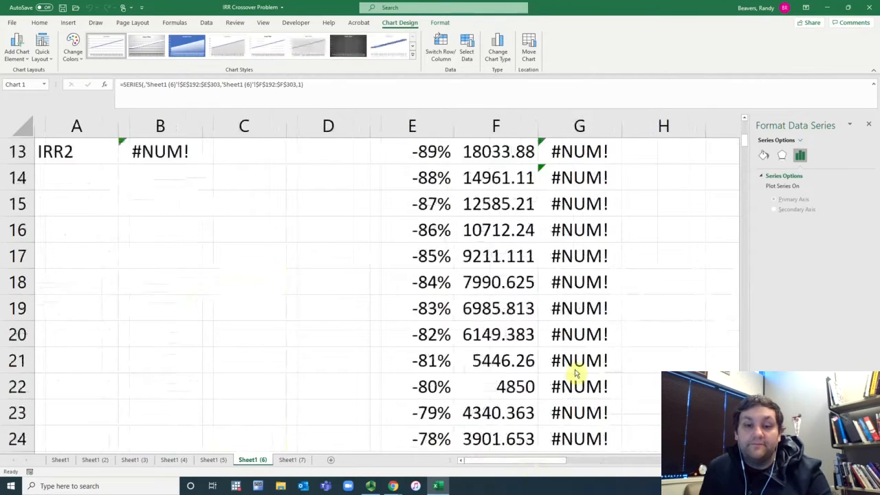
pyautogui.scroll(-19, 575, 377)
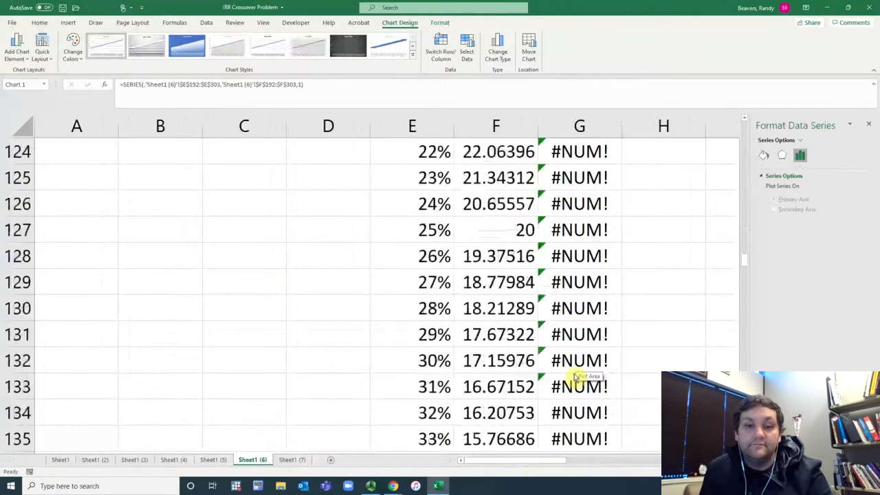
pyautogui.scroll(-5, 575, 377)
pyautogui.scroll(2, 576, 357)
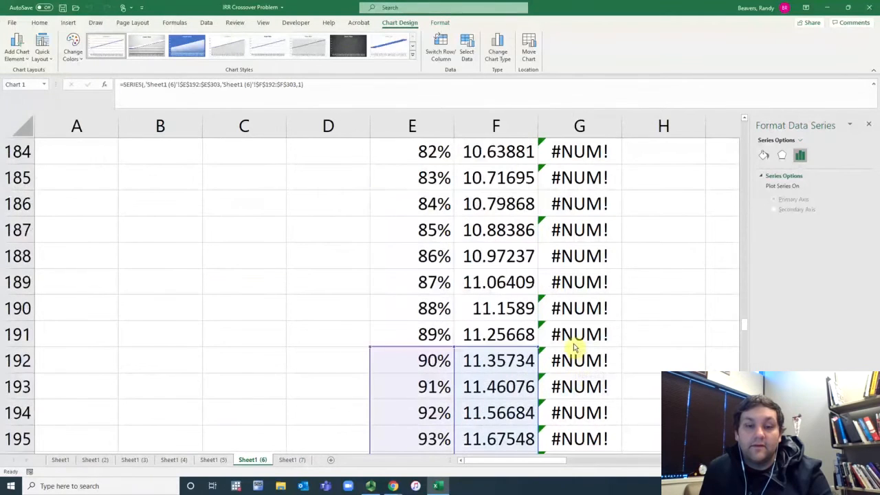
pyautogui.moveTo(371, 350); pyautogui.dragTo(398, 182)
# Extend the chart series' values range upward to cover the NPVs in F3:F303, and close the series formatting options
pyautogui.scroll(-20, 547, 282)
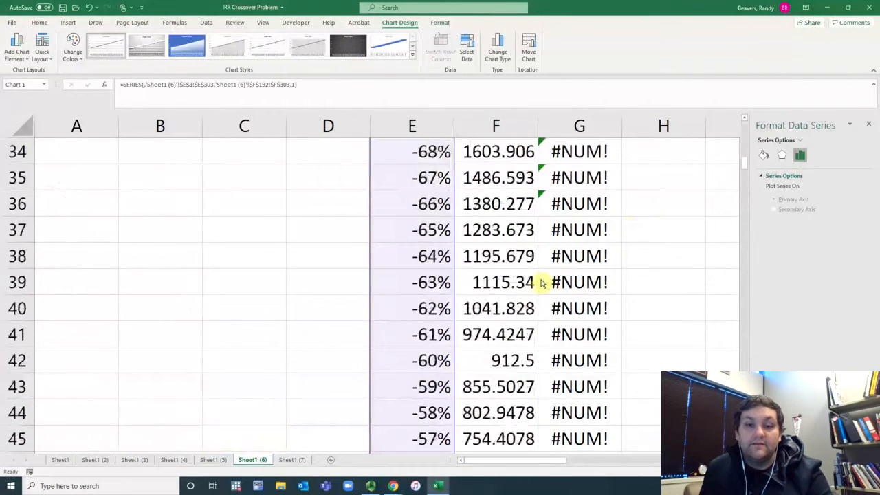
pyautogui.scroll(-7, 548, 289)
pyautogui.scroll(-6, 548, 289)
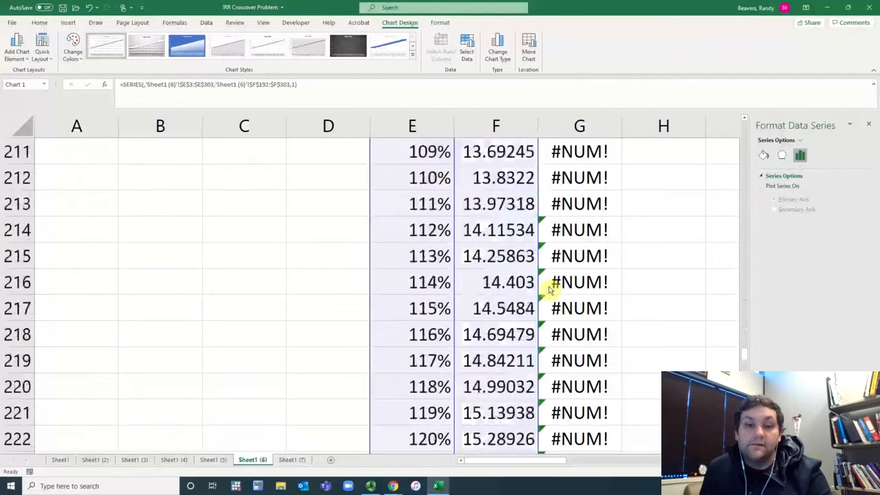
pyautogui.scroll(7, 548, 289)
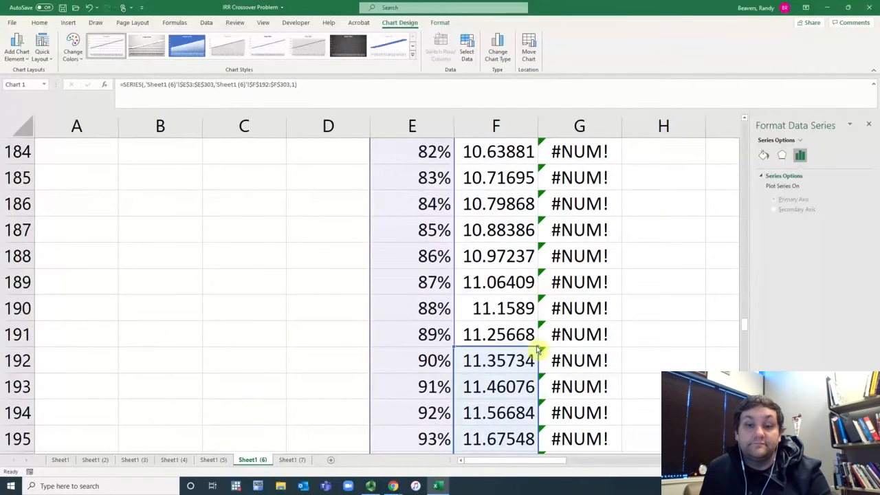
pyautogui.moveTo(532, 193)
pyautogui.mouseDown()
pyautogui.moveTo(537, 78)
pyautogui.moveTo(536, 158)
pyautogui.moveTo(552, 83)
pyautogui.moveTo(537, 197)
pyautogui.mouseUp()
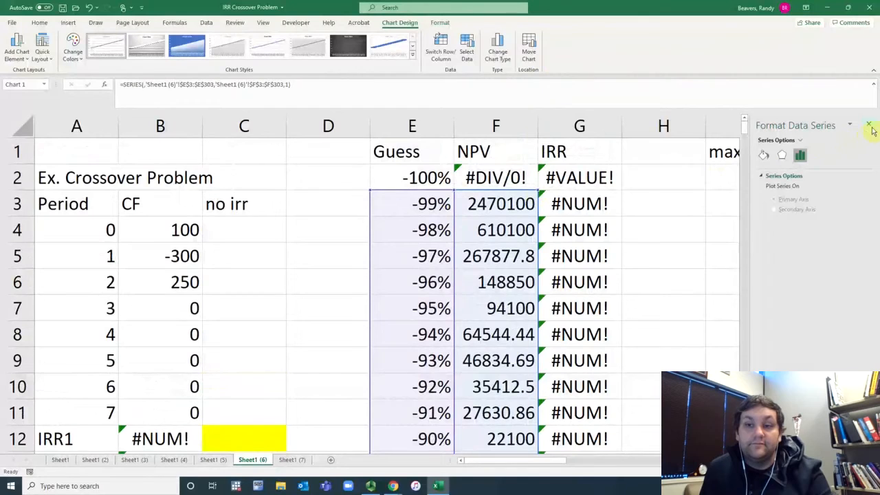
pyautogui.click(868, 125)
# Check the IRR formula in J3, then zoom to the NPV chart to view its full curve
pyautogui.moveTo(647, 463); pyautogui.dragTo(708, 463)
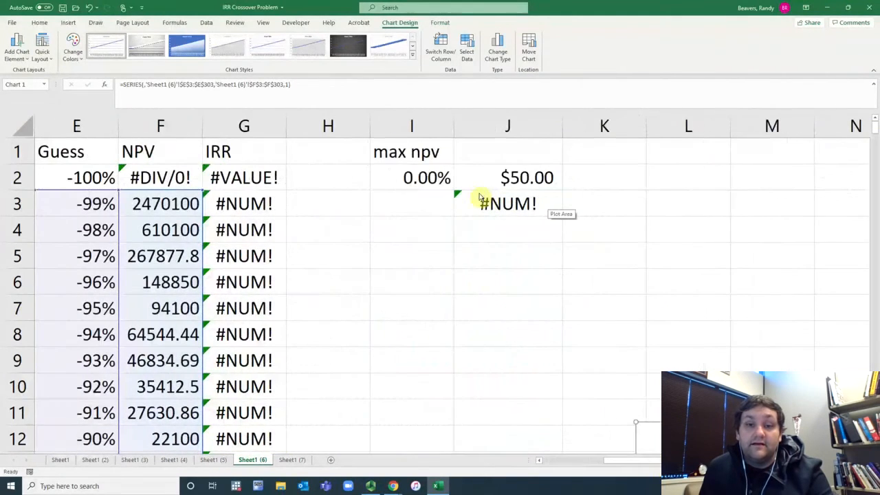
pyautogui.click(502, 206)
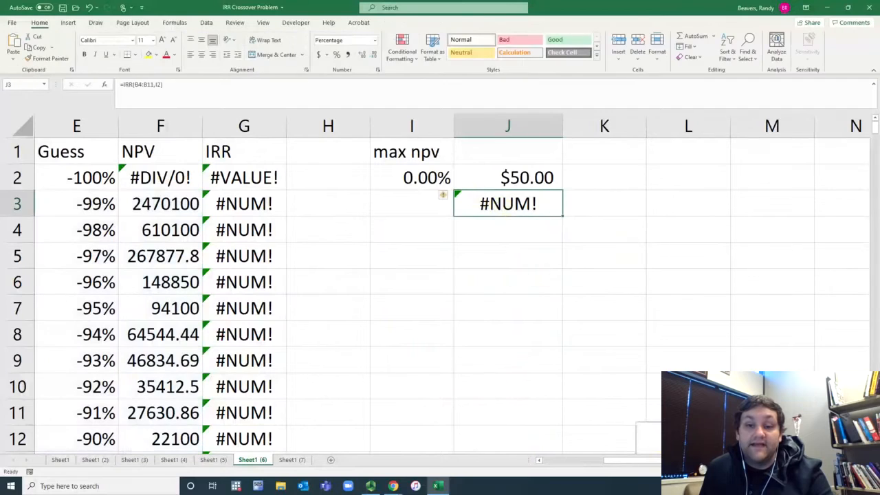
pyautogui.click(655, 440)
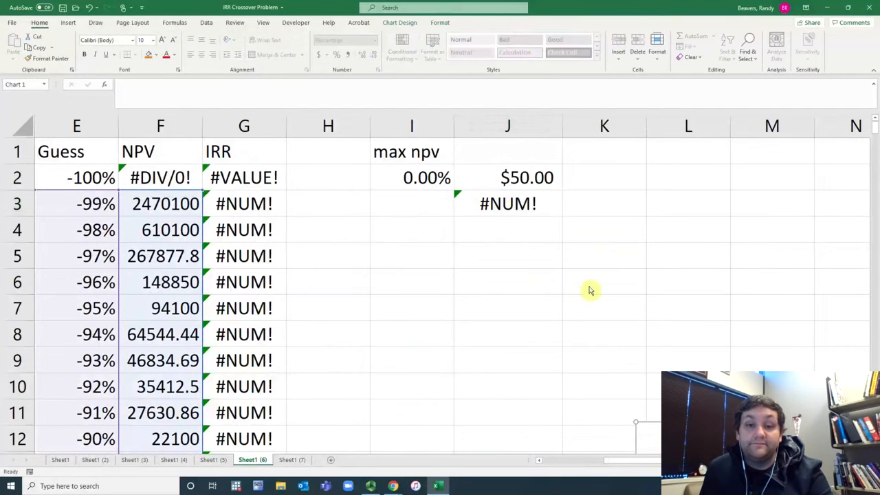
pyautogui.click(263, 23)
pyautogui.click(349, 49)
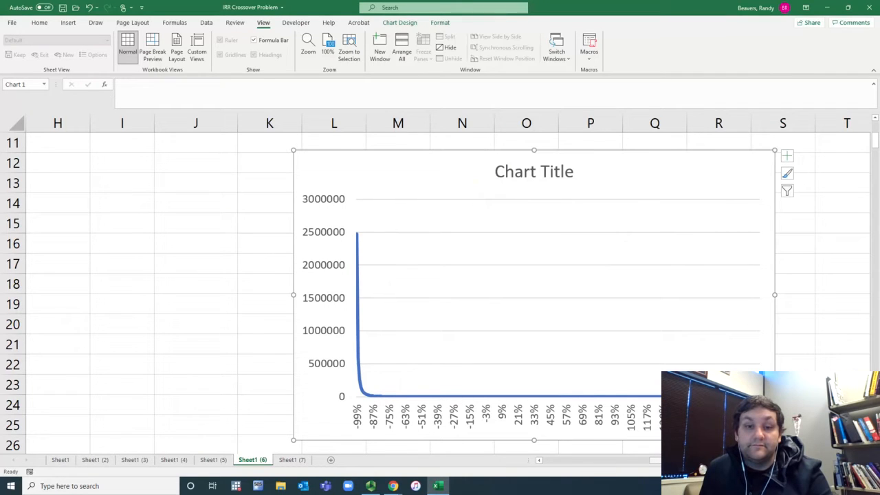
# Set the max NPV rate in I2 to -99% and fit column J's width to its contents
pyautogui.moveTo(692, 461); pyautogui.dragTo(625, 463)
pyautogui.moveTo(597, 464); pyautogui.dragTo(581, 463)
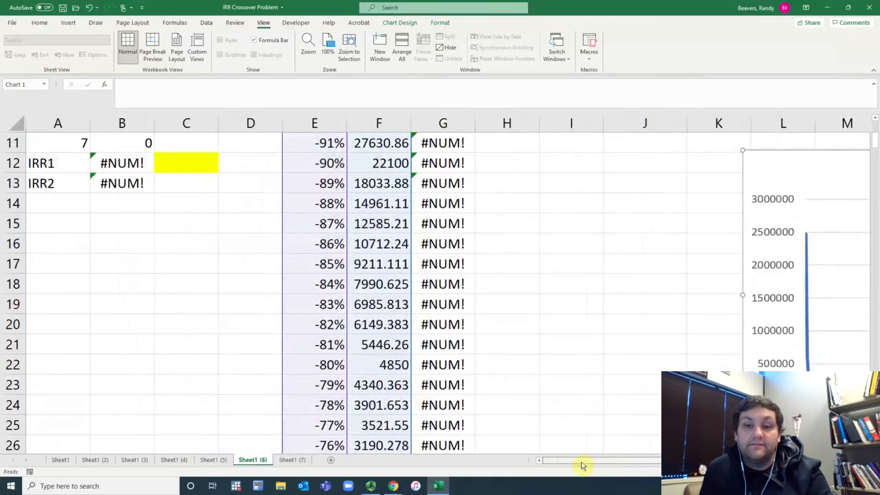
pyautogui.scroll(2, 331, 247)
pyautogui.scroll(2, 331, 247)
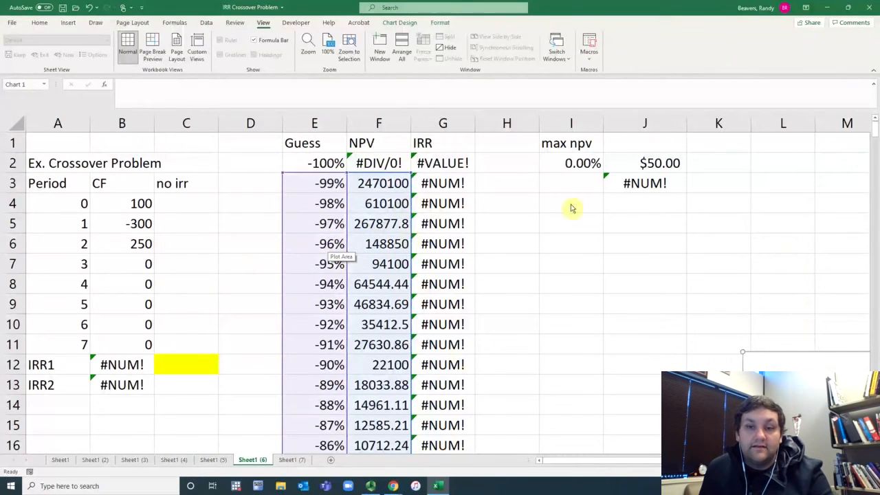
pyautogui.click(583, 163)
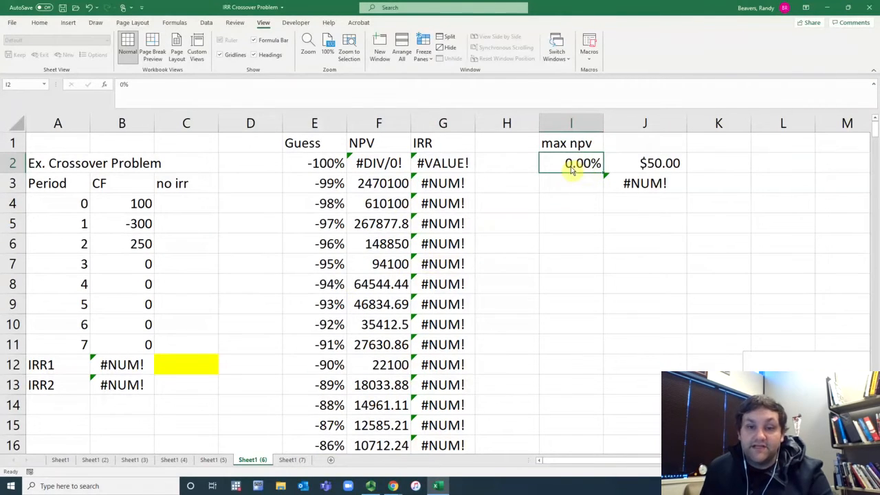
pyautogui.write('=')
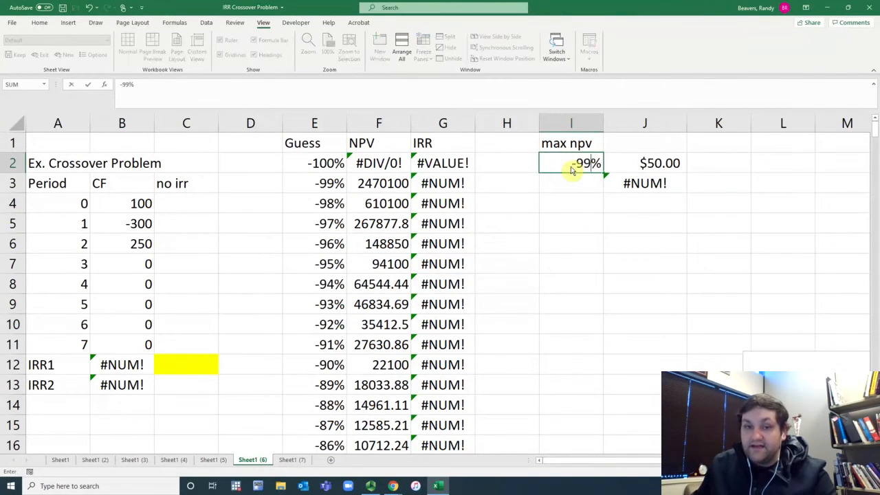
pyautogui.press('Return')
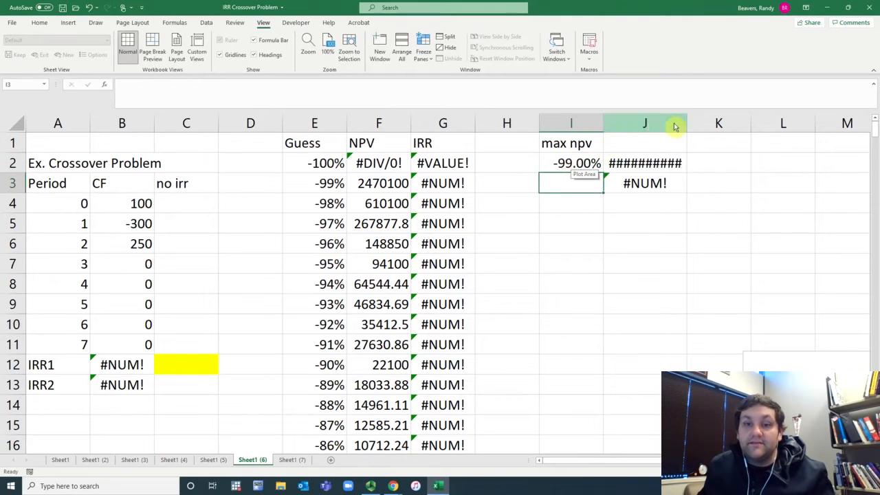
pyautogui.doubleClick(686, 128)
pyautogui.moveTo(679, 169); pyautogui.dragTo(601, 190)
# Run Solver to maximize J2 by changing I2 with negative values allowed, keep the solution, and fit column J's width
pyautogui.click(586, 169)
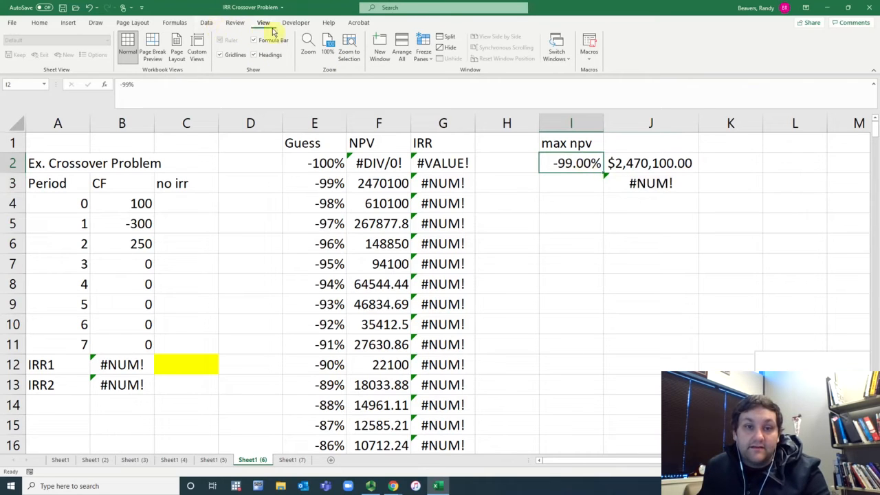
pyautogui.click(206, 23)
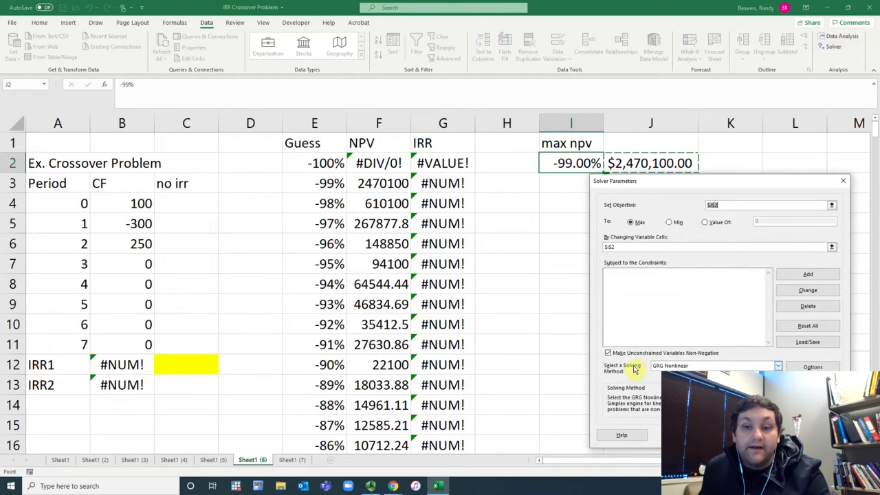
pyautogui.click(607, 353)
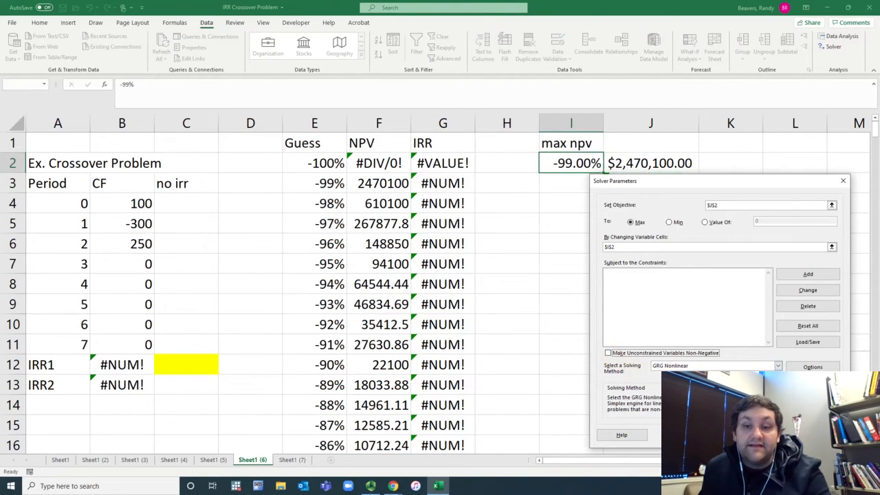
pyautogui.click(753, 434)
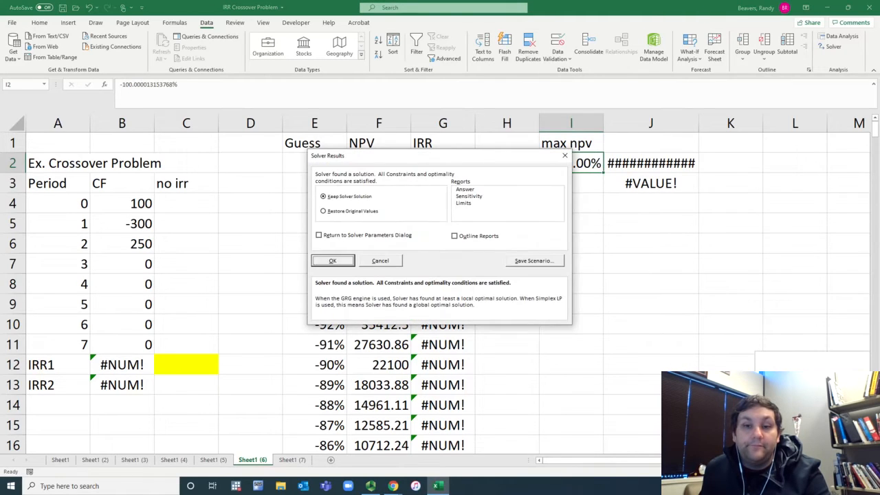
pyautogui.click(336, 264)
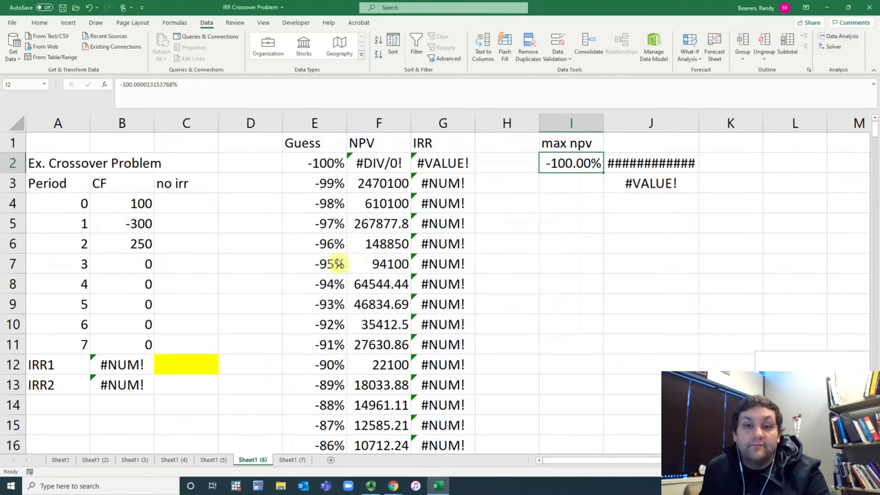
pyautogui.doubleClick(698, 123)
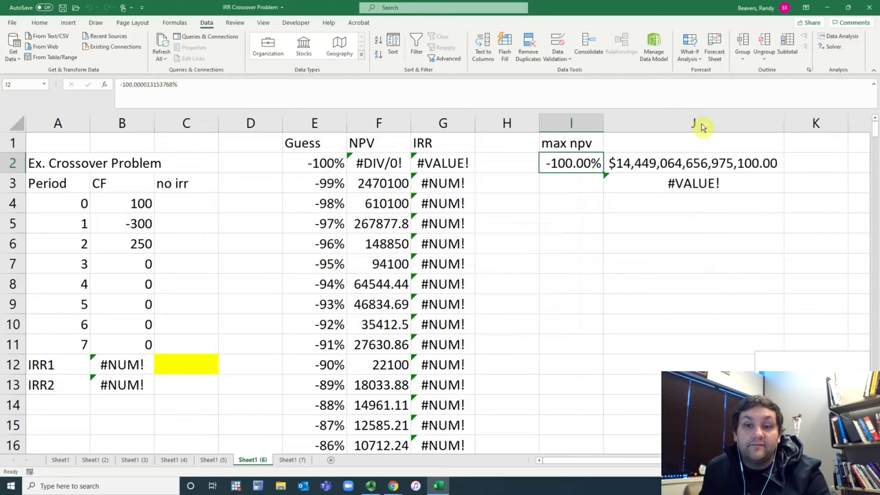
# Open Sheet1 (7) and zoom the view to the crossover problem data in A2:C14
pyautogui.click(638, 189)
pyautogui.click(289, 460)
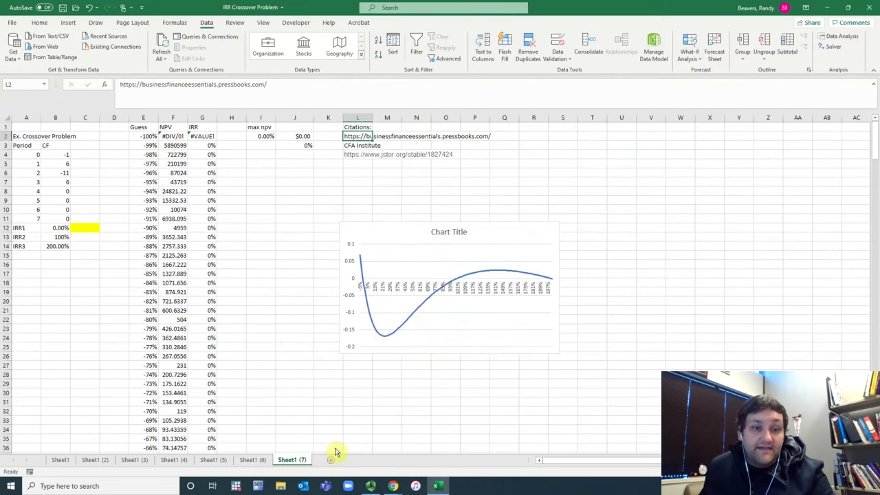
pyautogui.moveTo(28, 137); pyautogui.dragTo(79, 251)
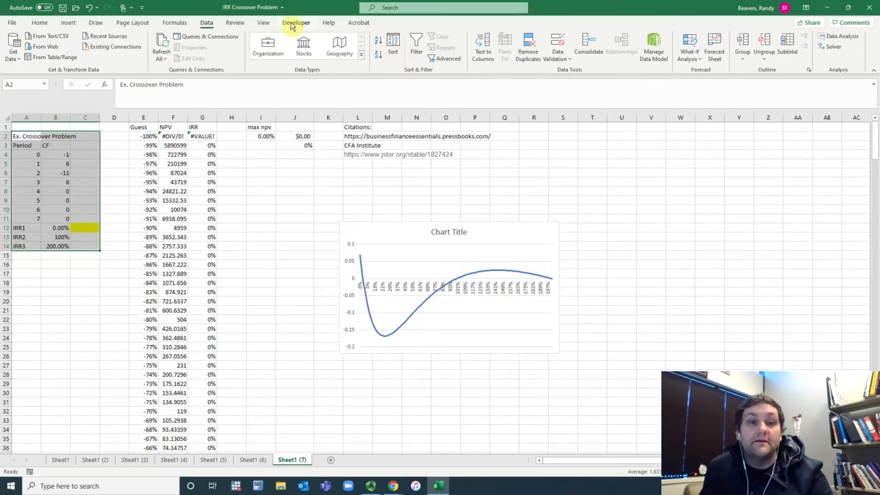
pyautogui.click(264, 22)
pyautogui.click(349, 52)
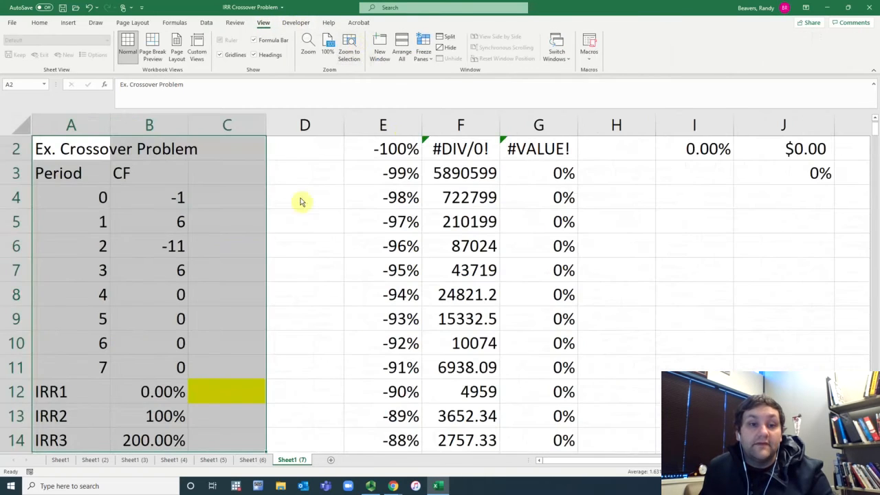
# Examine the sign changes in the period 0 to 3 cash flows in B4:B7
pyautogui.click(180, 201)
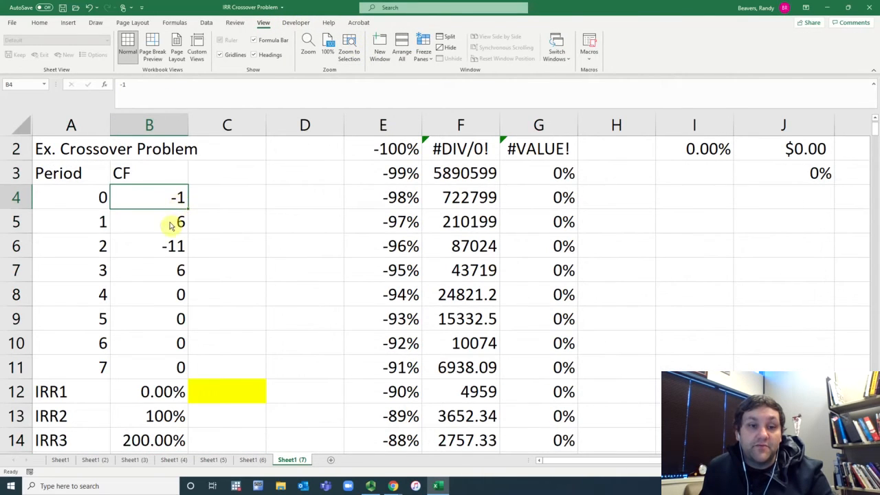
pyautogui.click(170, 226)
pyautogui.click(173, 248)
pyautogui.click(177, 268)
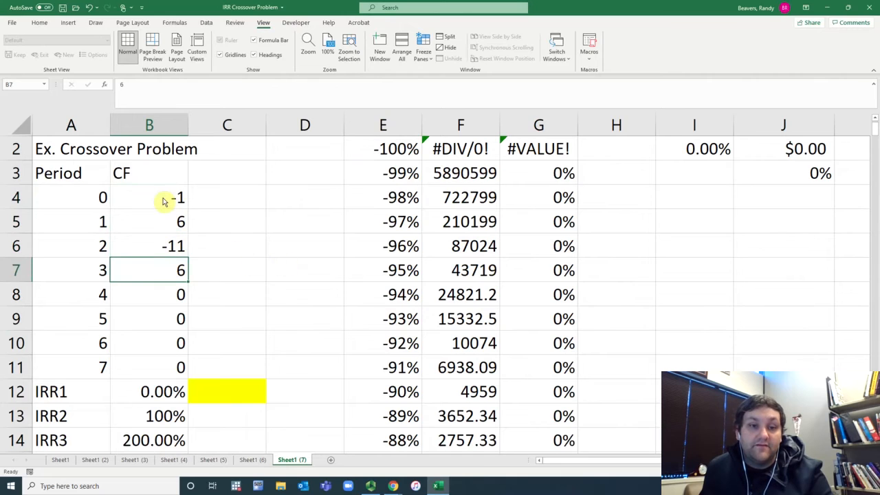
pyautogui.click(165, 203)
pyautogui.click(174, 222)
pyautogui.click(172, 249)
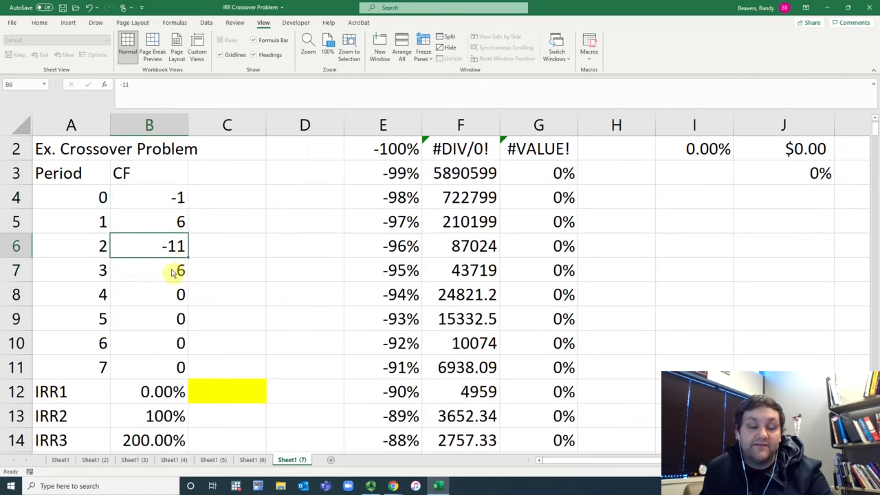
pyautogui.click(172, 273)
pyautogui.click(175, 204)
pyautogui.click(171, 234)
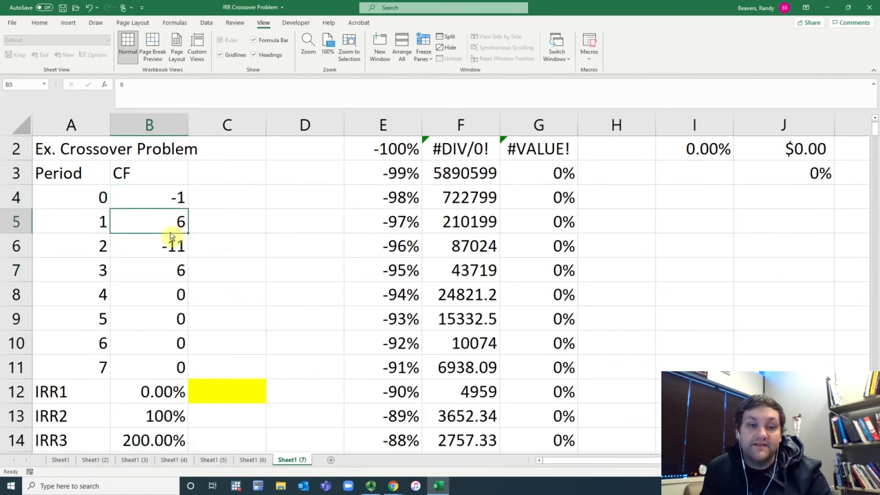
pyautogui.click(177, 251)
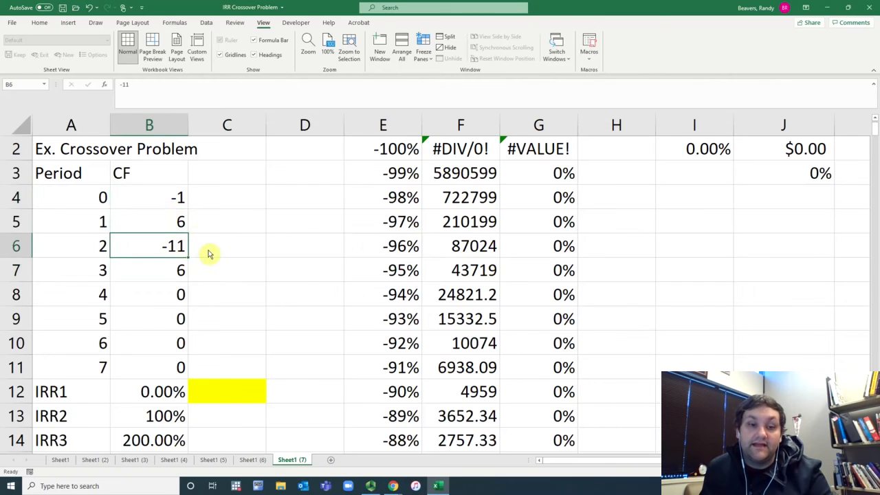
pyautogui.click(158, 271)
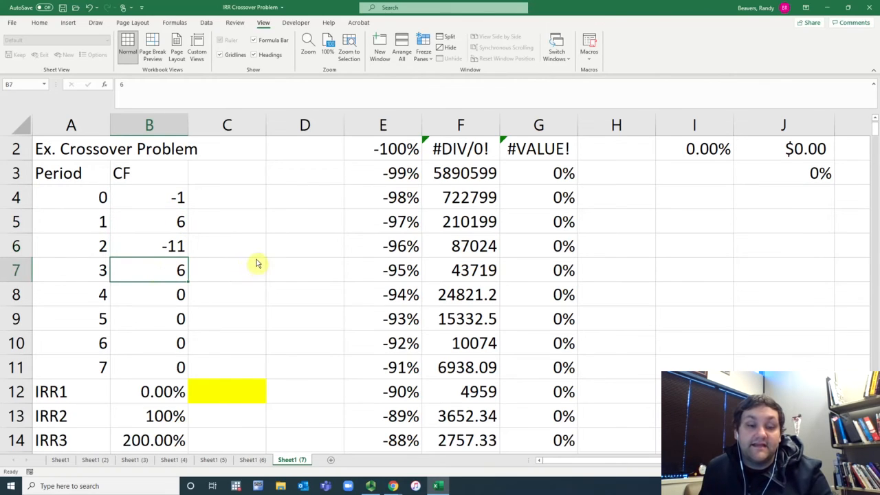
pyautogui.moveTo(180, 272); pyautogui.dragTo(100, 201)
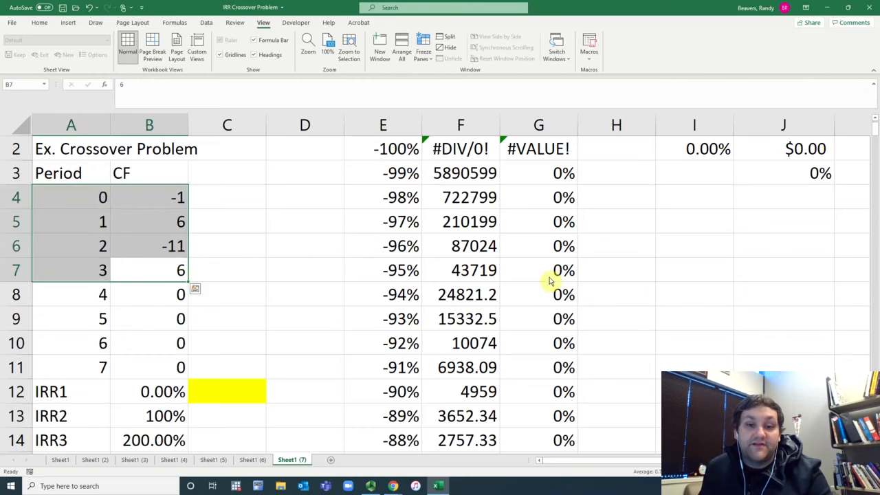
# Check the NPV formula for the 0% guess in F102, then return to the cash flows
pyautogui.scroll(-20, 505, 295)
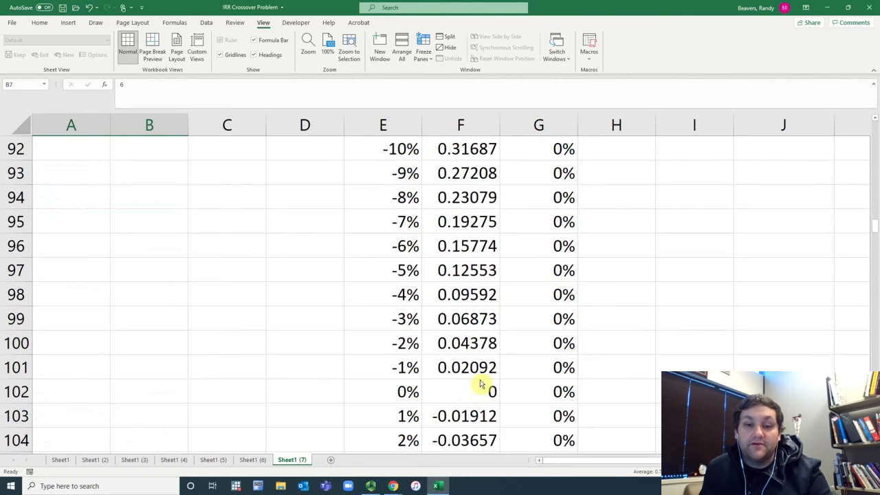
pyautogui.click(480, 385)
pyautogui.scroll(20, 326, 333)
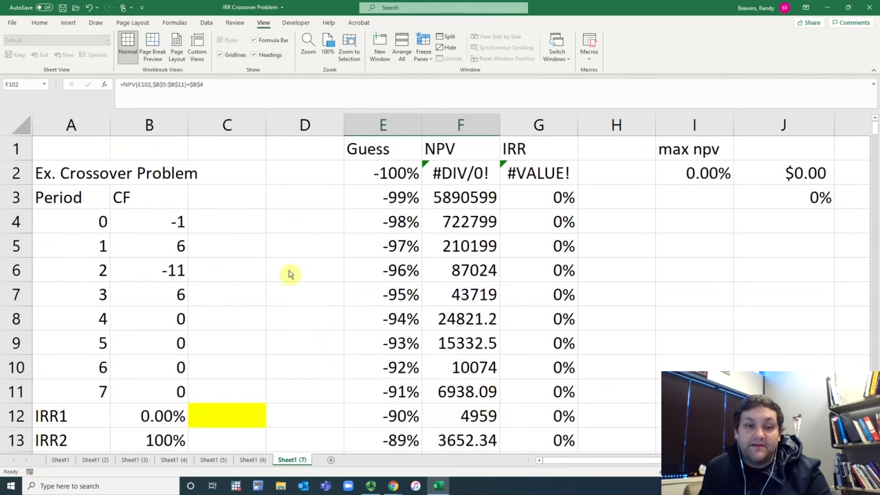
pyautogui.click(193, 246)
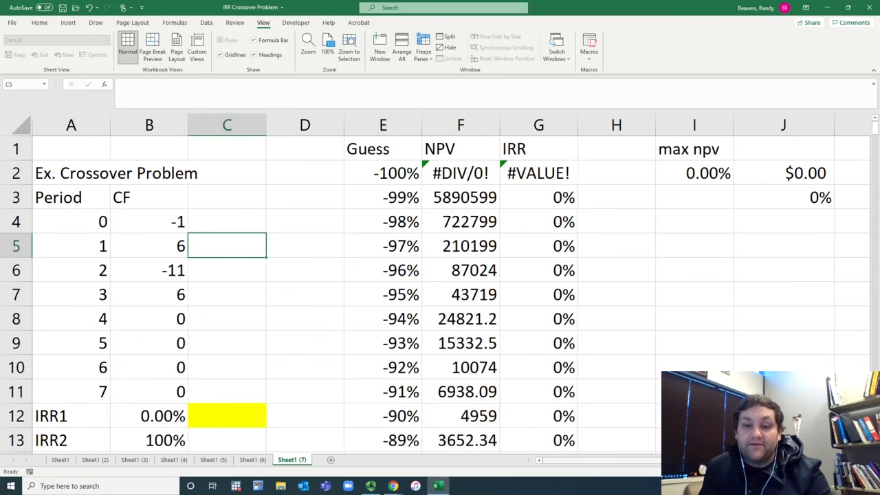
# Zoom to the NPV chart on Sheet1 (7) to view its full curve
pyautogui.hscroll(6, 651, 293)
pyautogui.scroll(-6, 651, 293)
pyautogui.scroll(3, 651, 294)
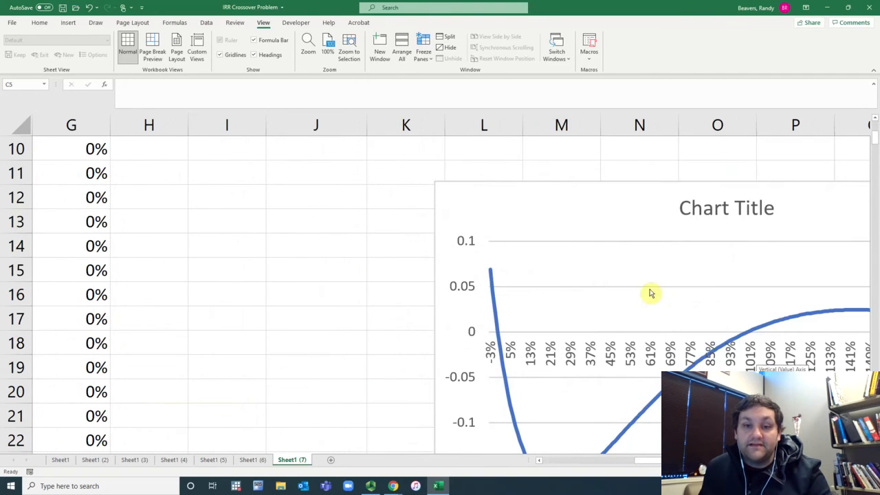
pyautogui.click(477, 184)
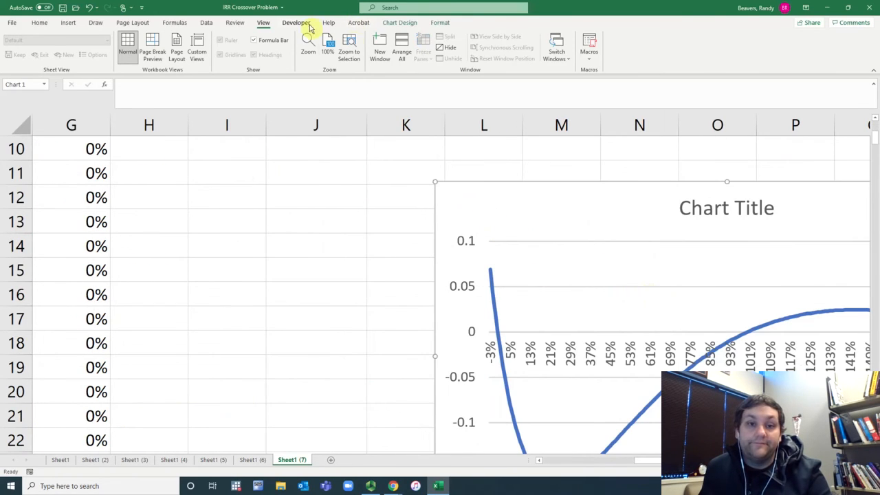
pyautogui.click(349, 49)
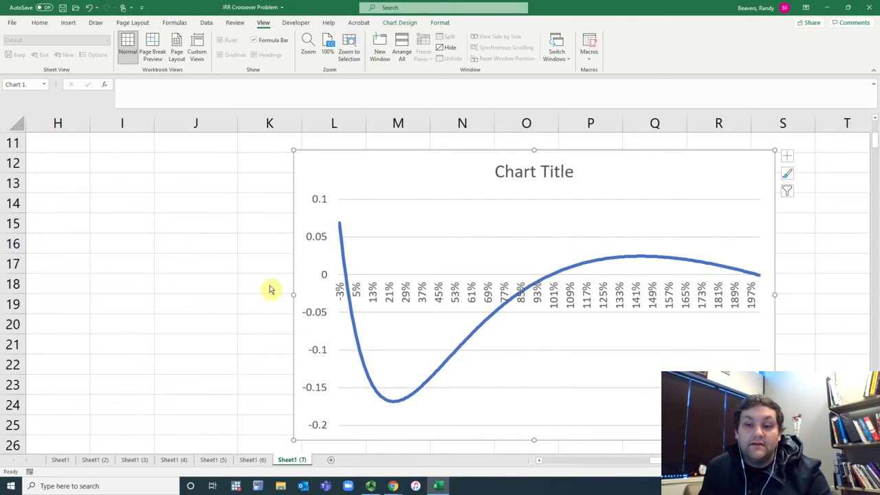
# Review the source citations listed in L1:L4
pyautogui.scroll(4, 245, 284)
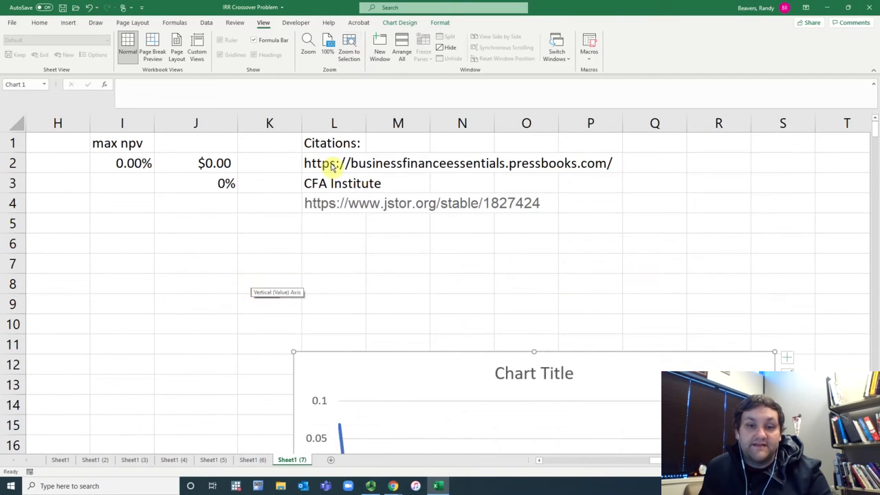
pyautogui.moveTo(331, 166); pyautogui.dragTo(323, 207)
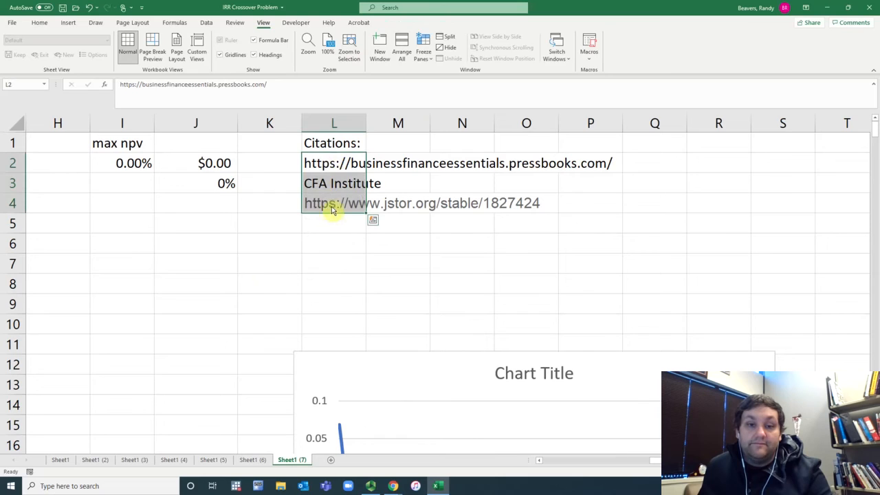
pyautogui.click(332, 211)
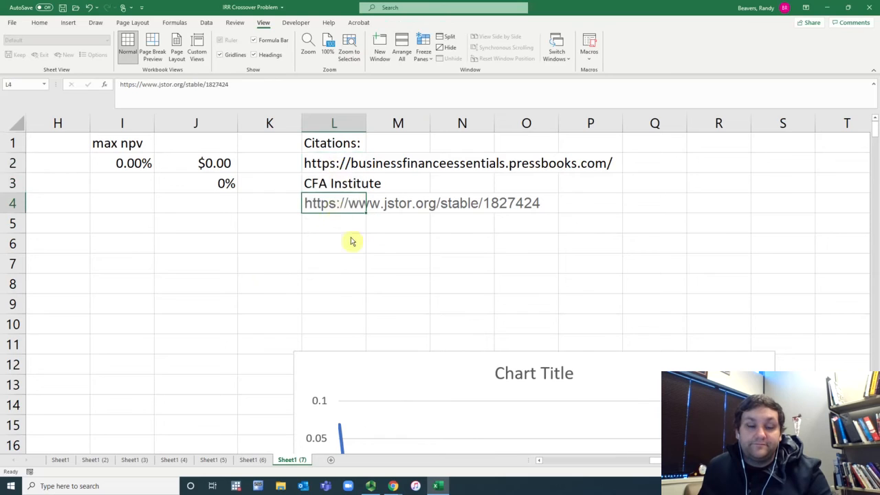
pyautogui.click(333, 187)
pyautogui.click(337, 163)
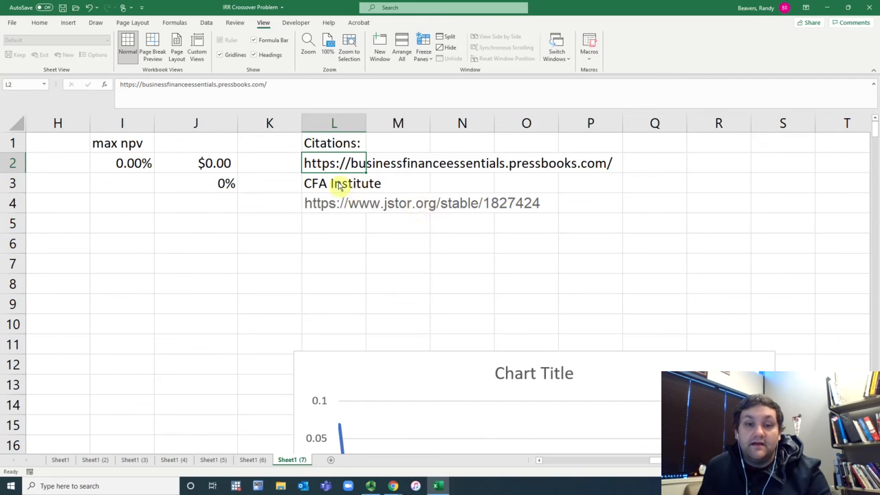
pyautogui.click(334, 142)
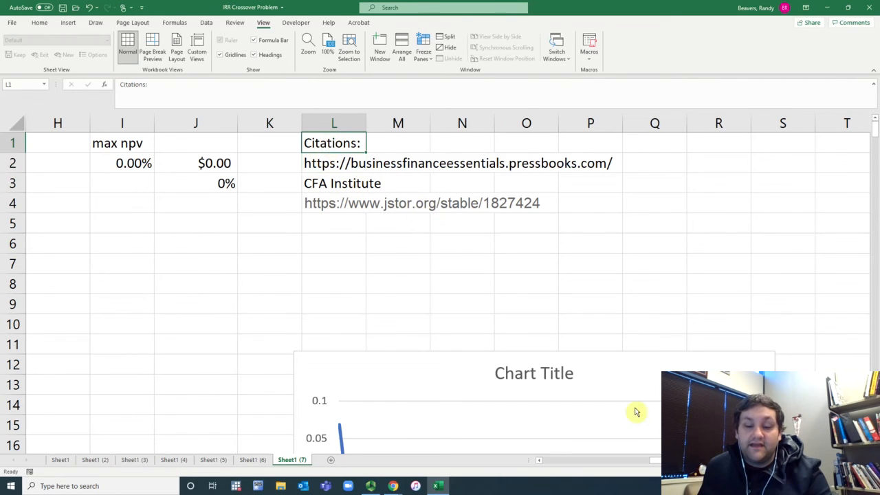
# Return to cell A1 of the sheet and switch to the Panopto recorder window
pyautogui.moveTo(655, 461); pyautogui.dragTo(543, 463)
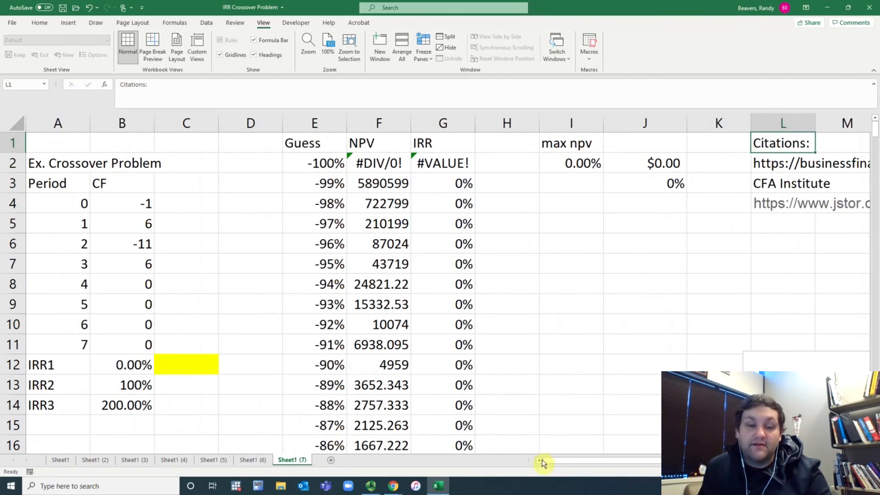
pyautogui.click(39, 149)
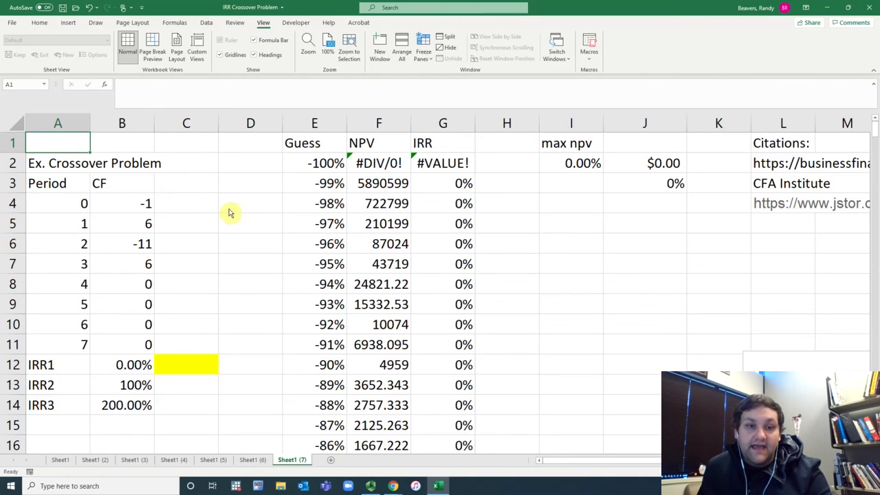
pyautogui.click(371, 486)
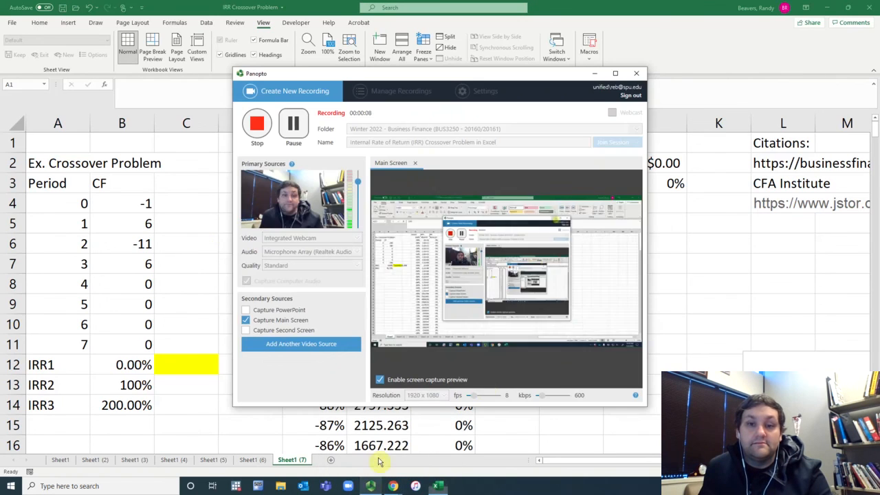